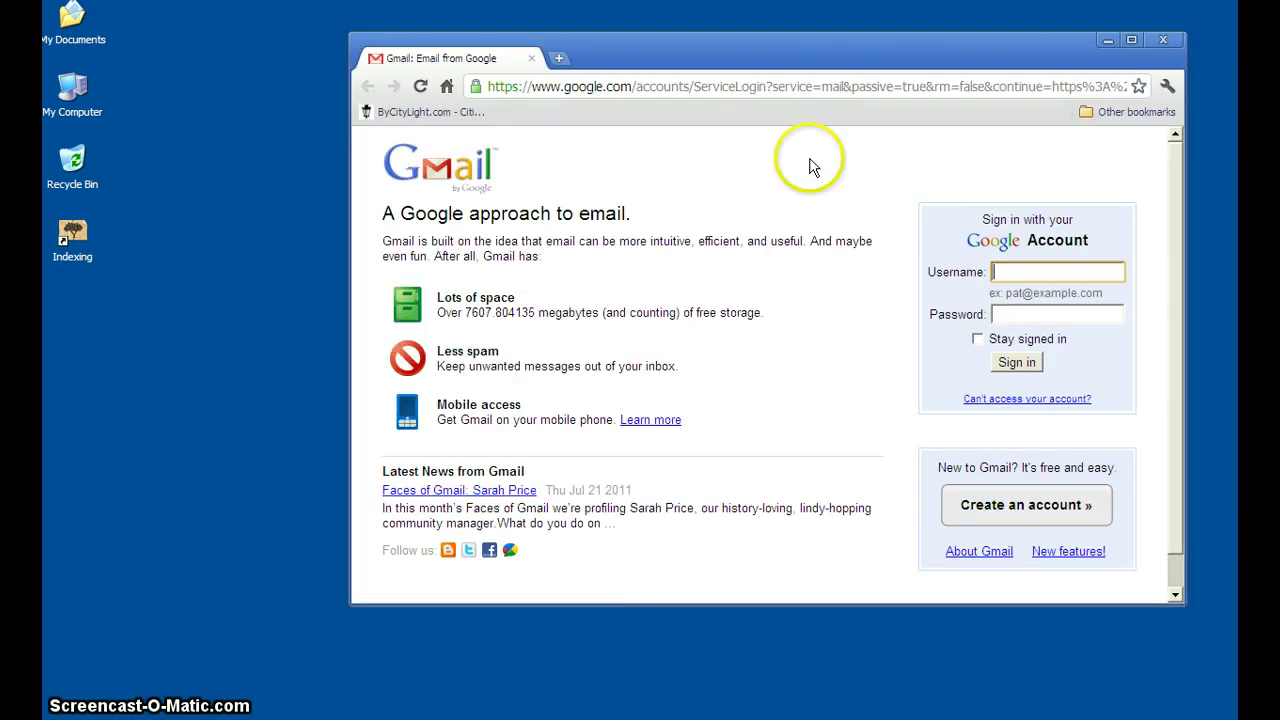
- Go to bing.com and search for 'family search indexing' using the suggestion
{"action": "left_click", "coordinate": [836, 86]}
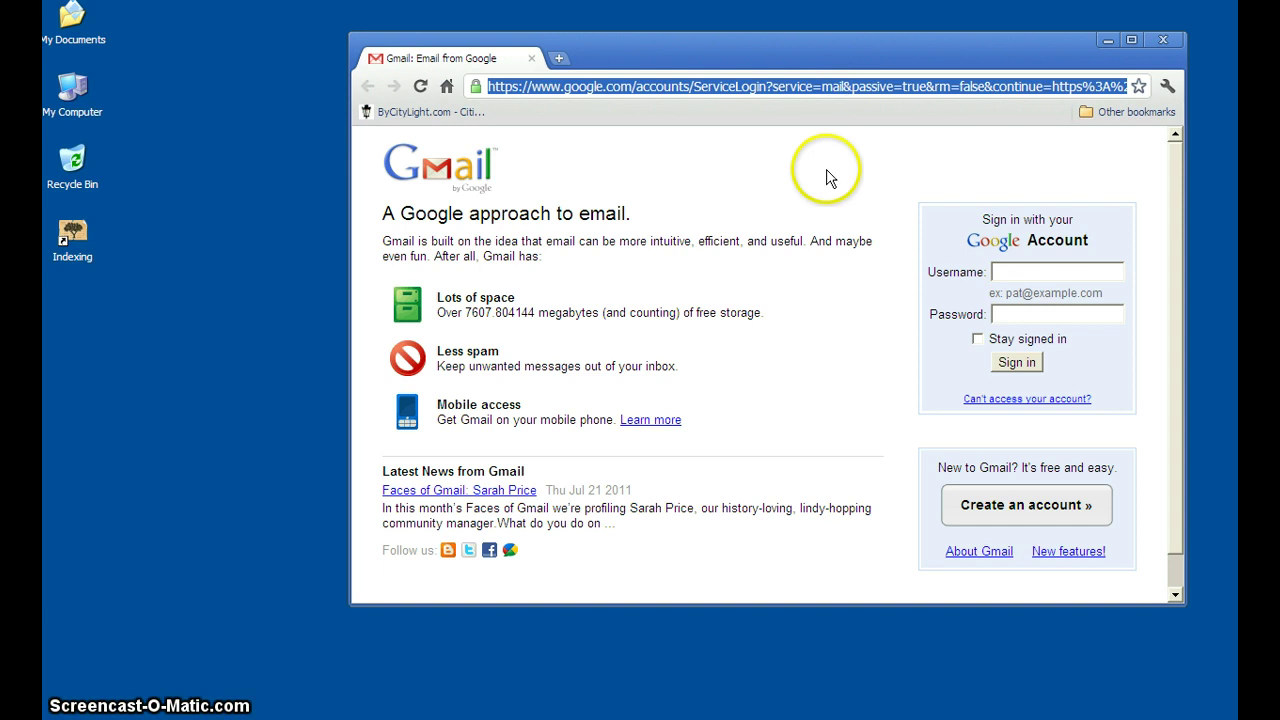
{"action": "type", "text": "bing.com"}
{"action": "key", "text": "Return"}
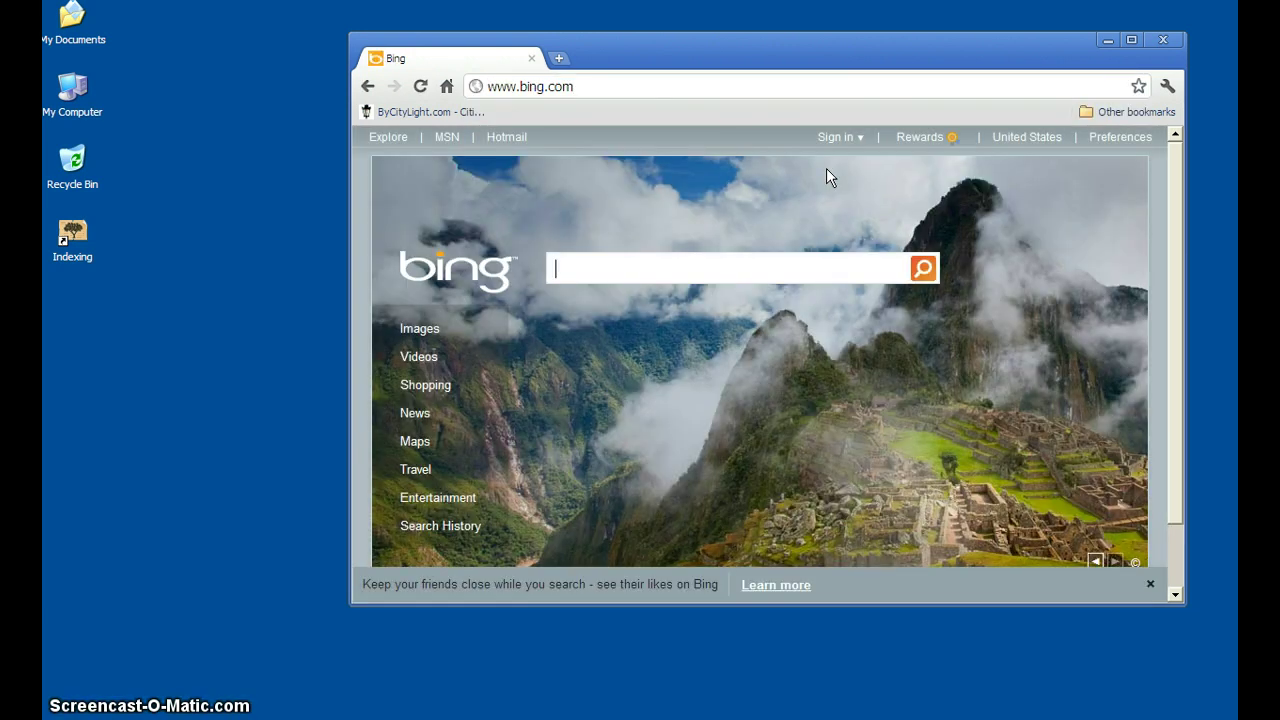
{"action": "type", "text": "family sea"}
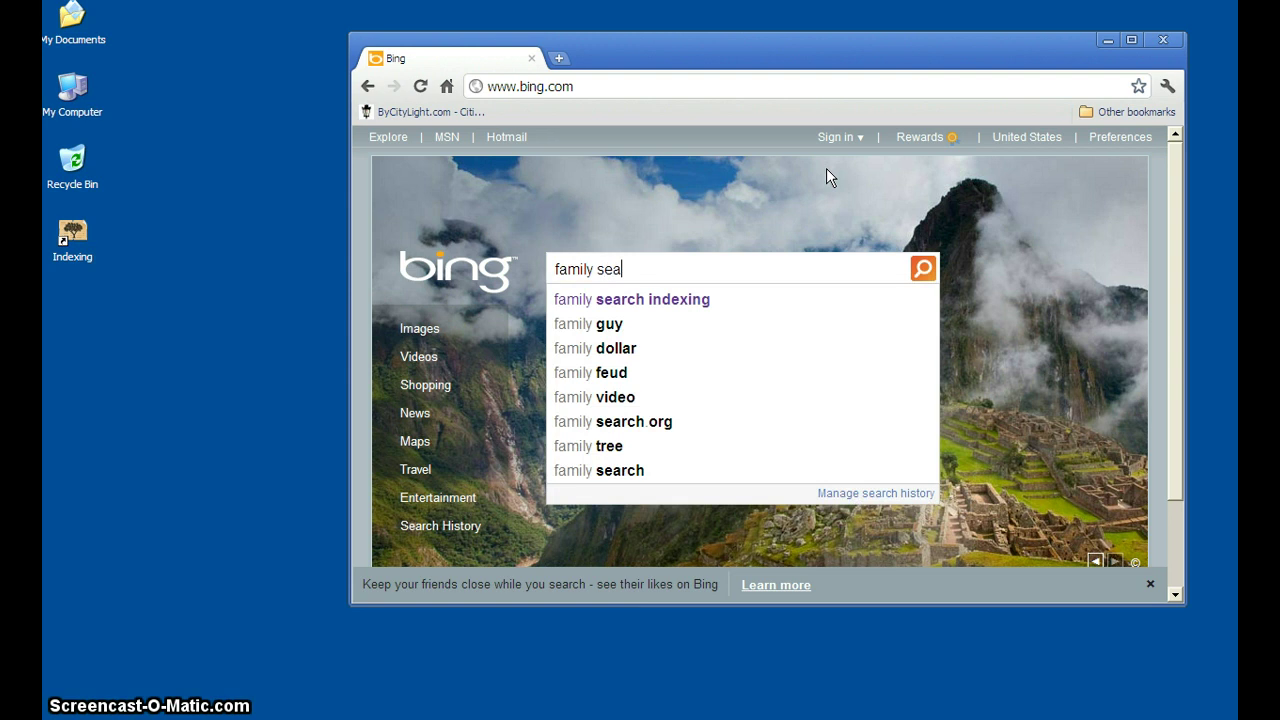
{"action": "type", "text": "r"}
{"action": "key", "text": "Down"}
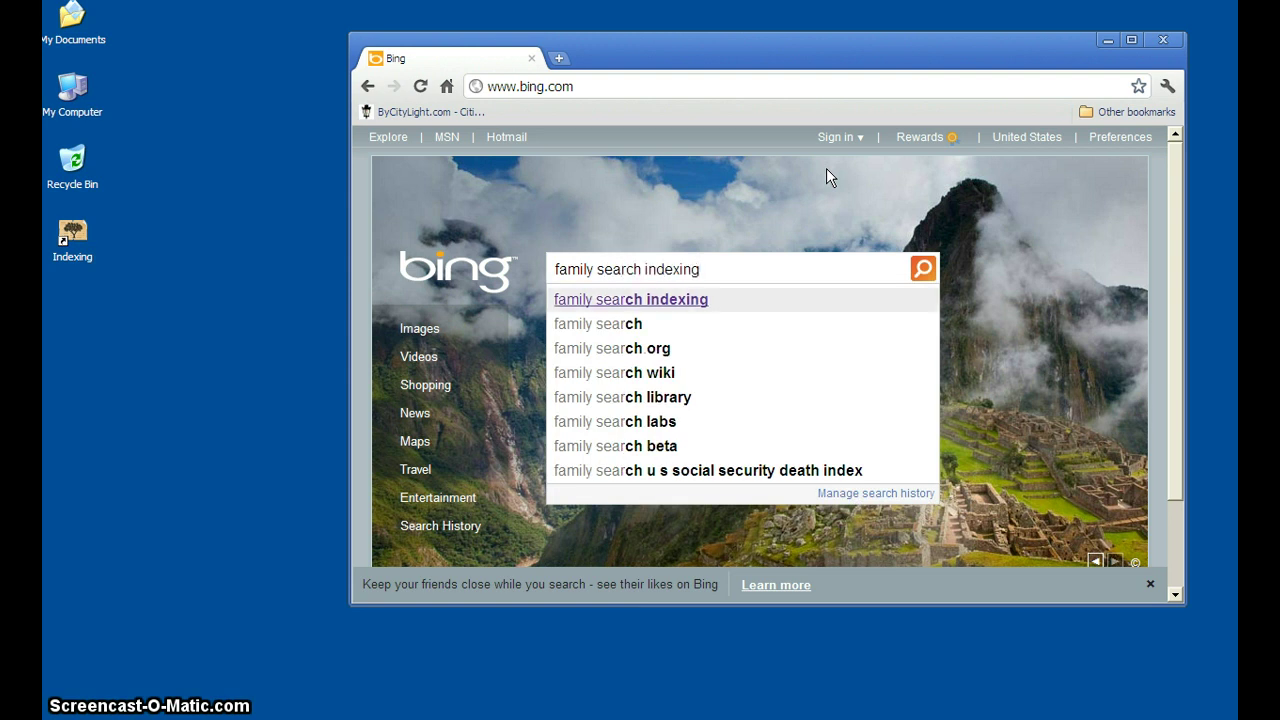
{"action": "key", "text": "Return"}
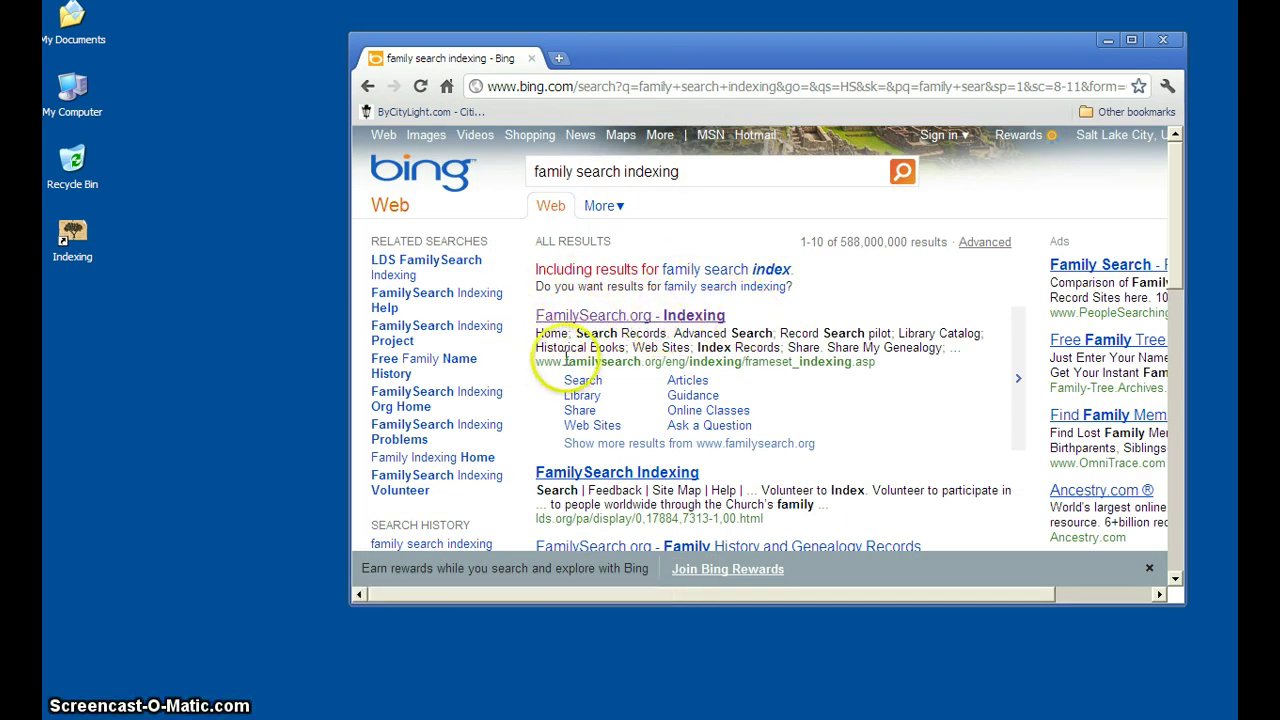
- Open the FamilySearch.org - Indexing result, nudge the window left, and scroll through the page
{"action": "left_click", "coordinate": [695, 318]}
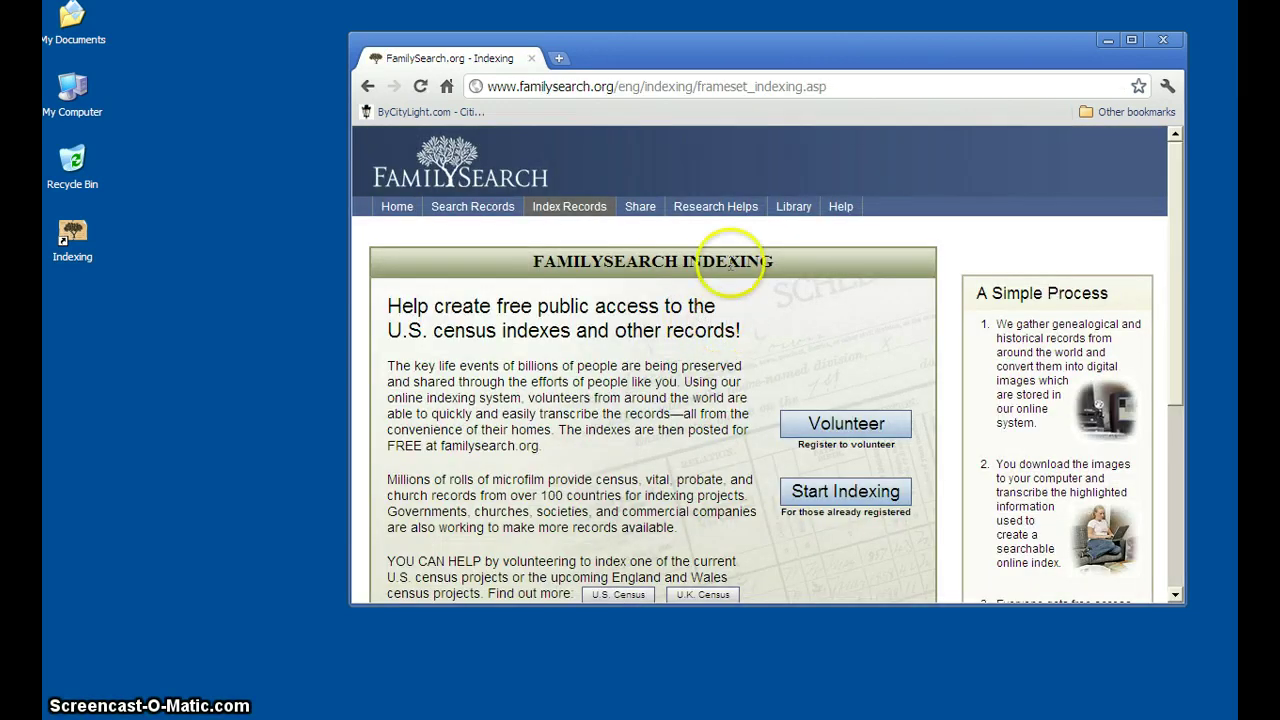
{"action": "left_click_drag", "start_coordinate": [735, 45], "coordinate": [660, 46]}
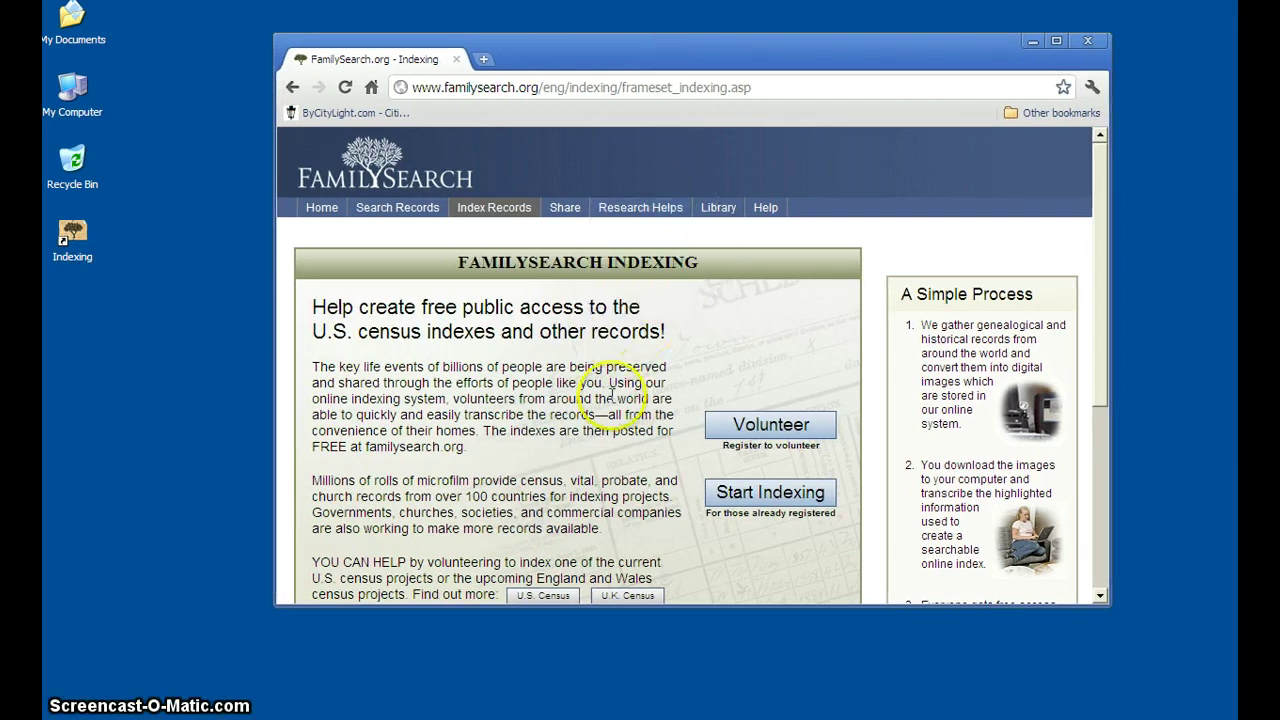
{"action": "scroll", "coordinate": [645, 415], "scroll_direction": "down", "scroll_amount": 2}
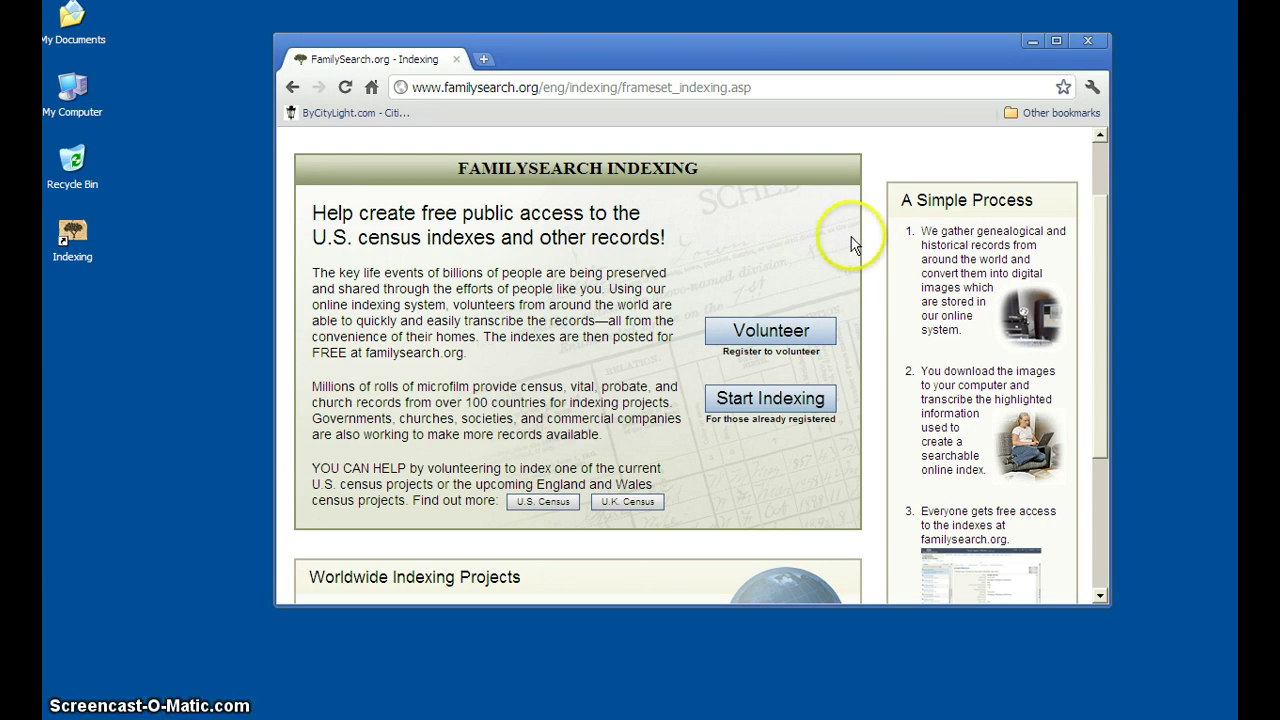
{"action": "scroll", "coordinate": [818, 237], "scroll_direction": "up", "scroll_amount": 2}
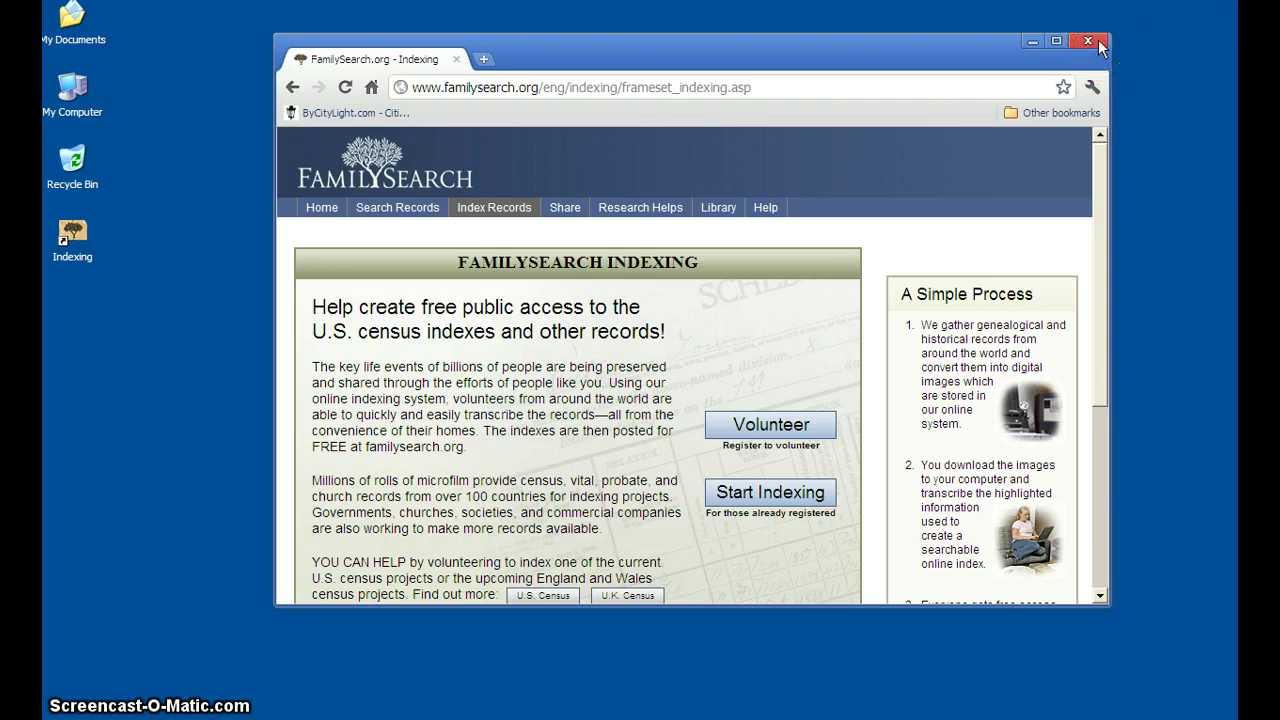
- Minimize Chrome and start the Indexing program from its desktop icon
{"action": "left_click", "coordinate": [1033, 41]}
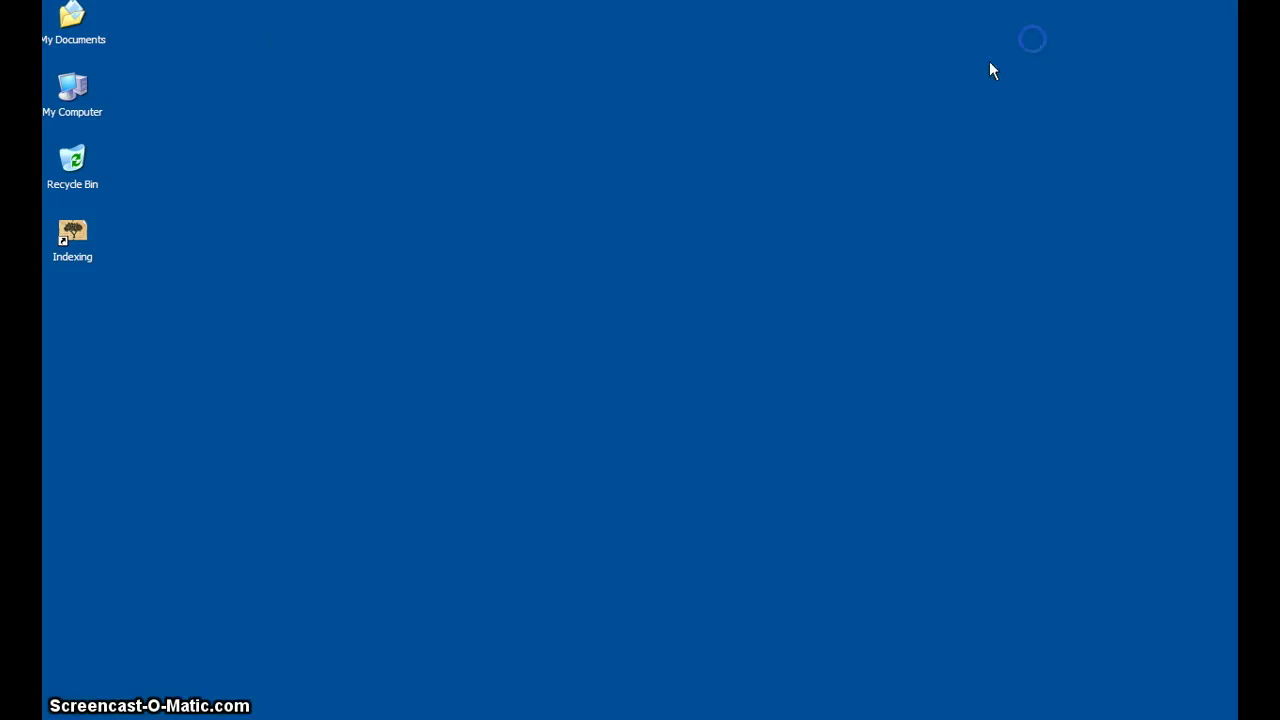
{"action": "left_click", "coordinate": [77, 234]}
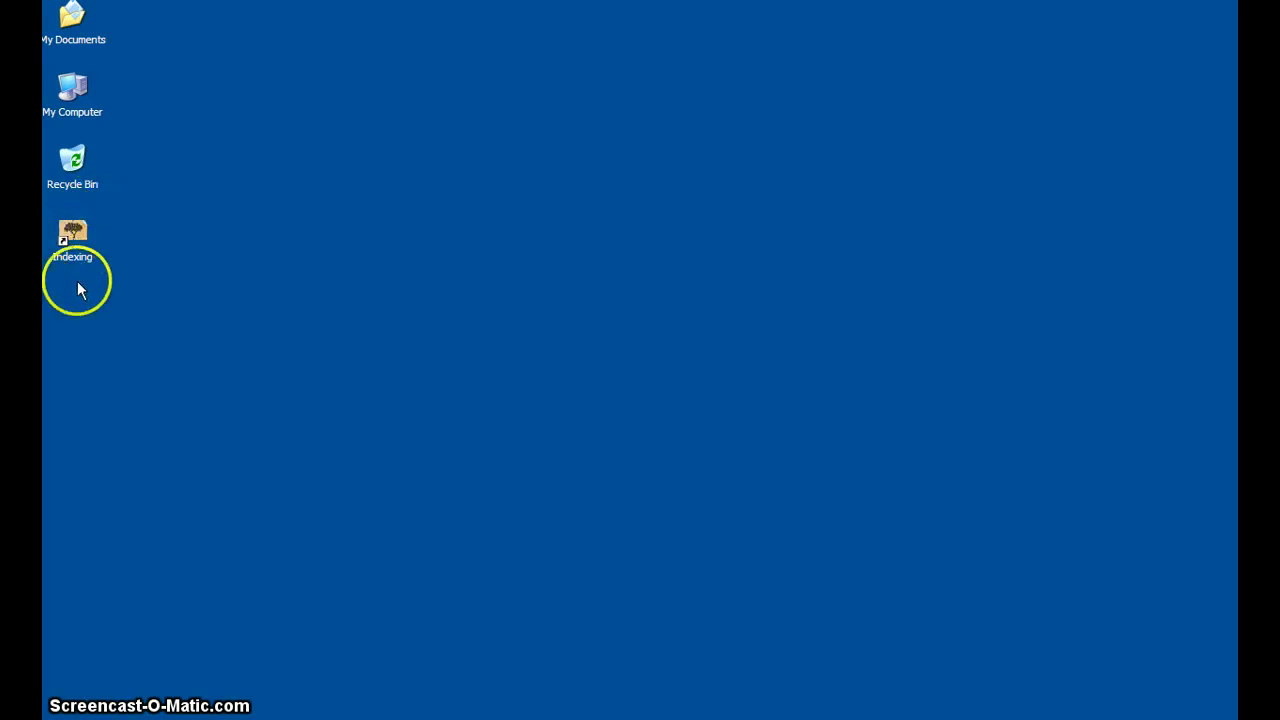
{"action": "left_click", "coordinate": [77, 240]}
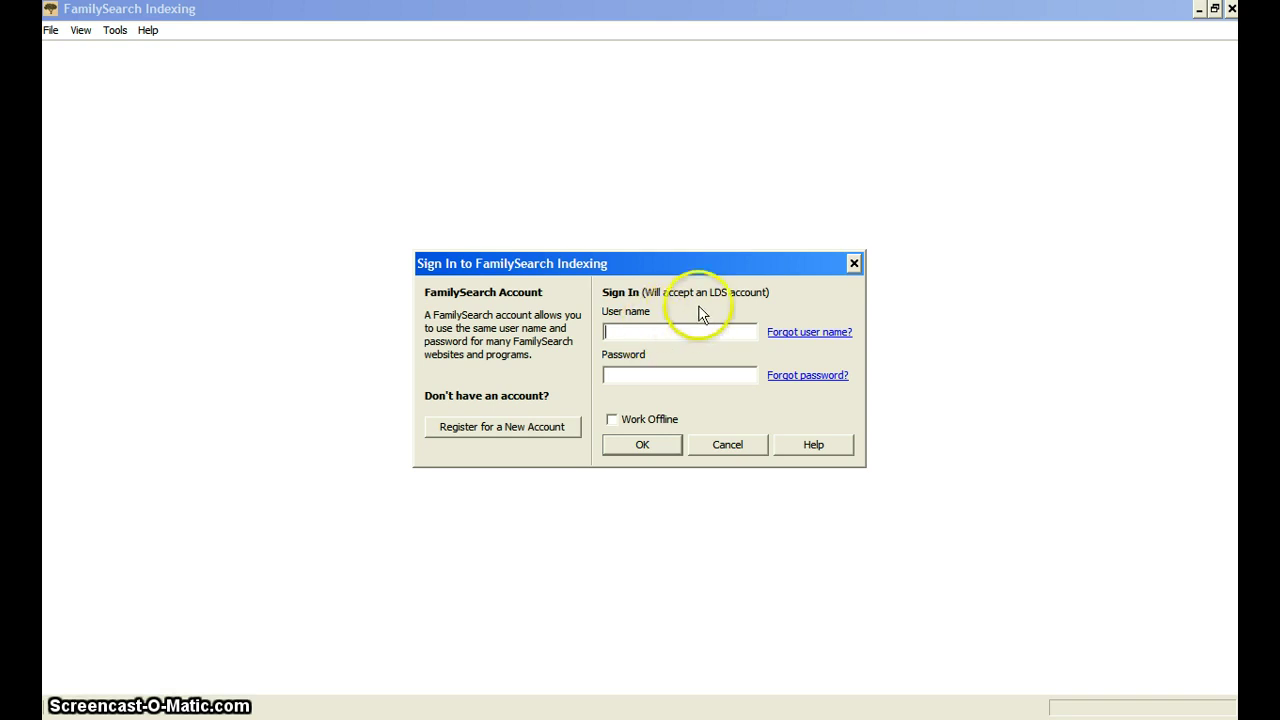
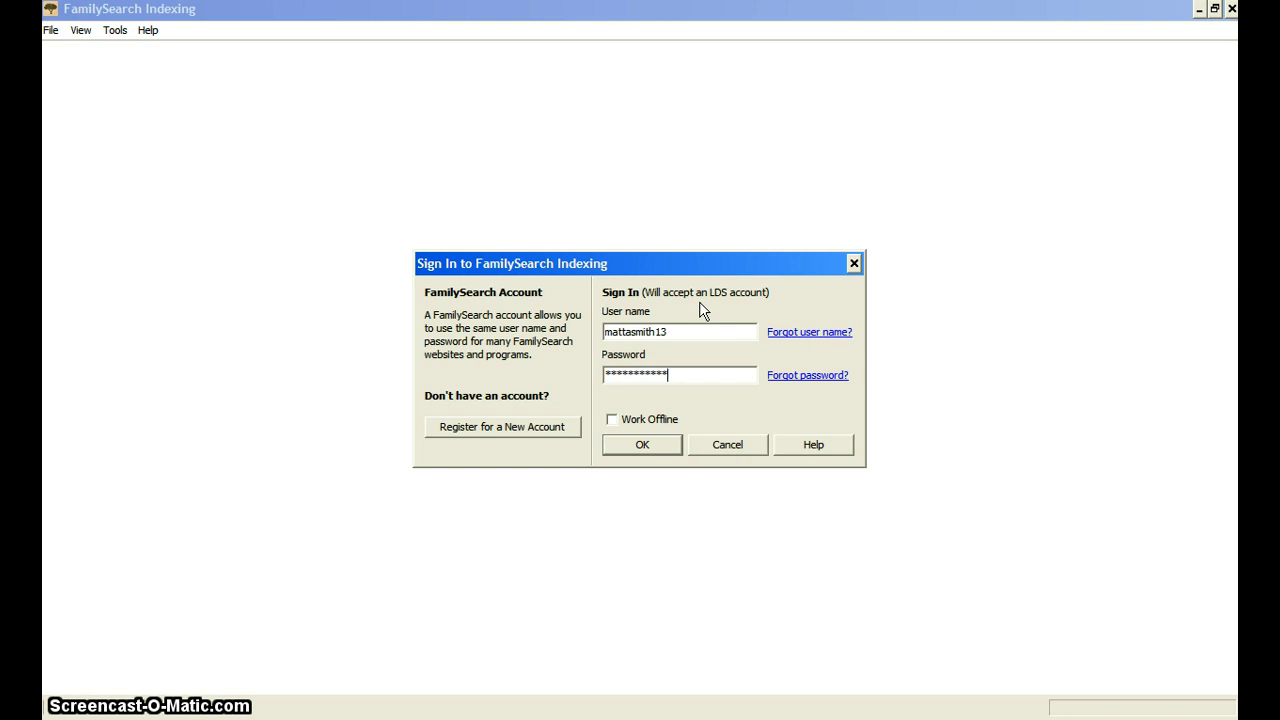
- Sign in with the account user name and password
{"action": "left_click", "coordinate": [658, 448]}
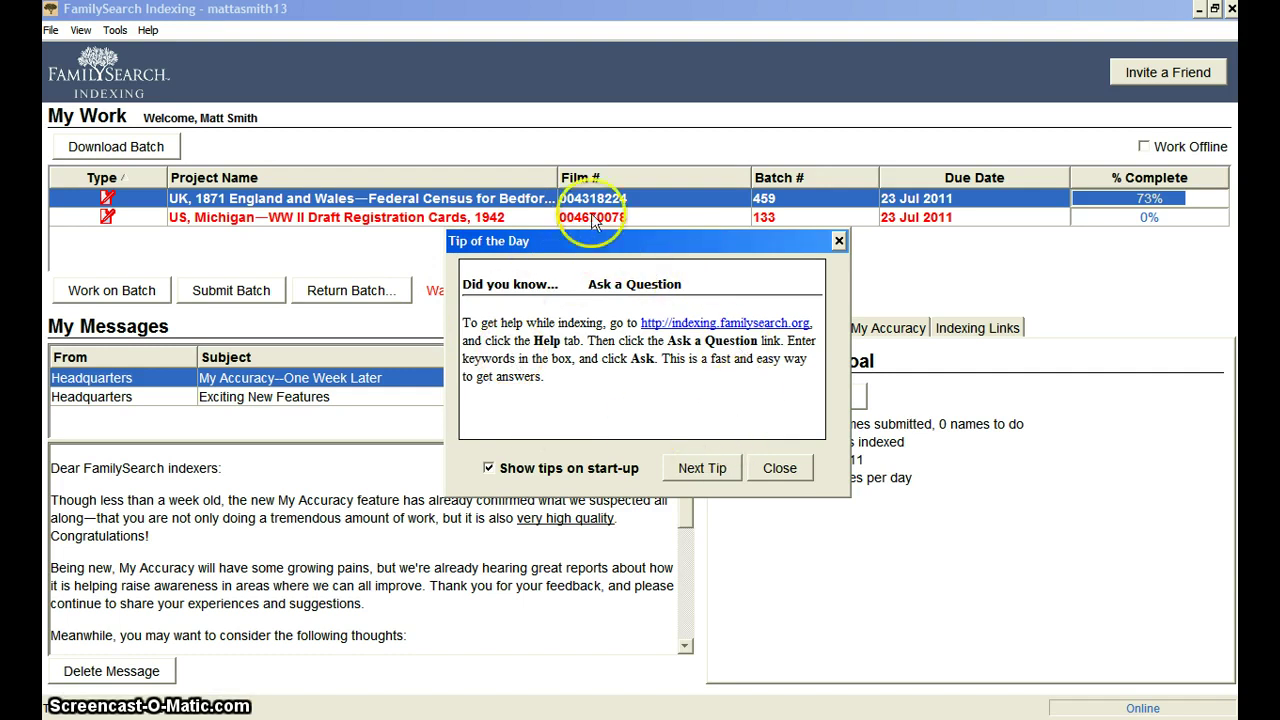
- Close the Tip of the Day, glance at My History, and return to My Goals
{"action": "left_click", "coordinate": [789, 476]}
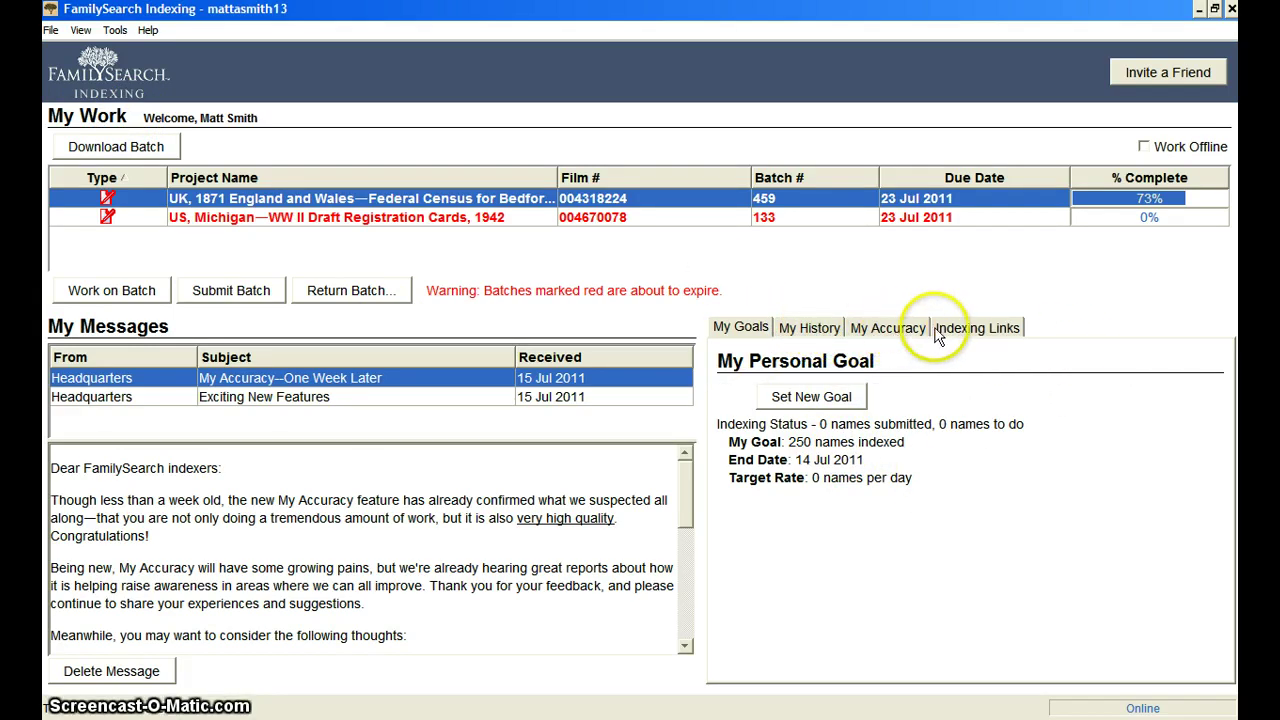
{"action": "left_click", "coordinate": [820, 328]}
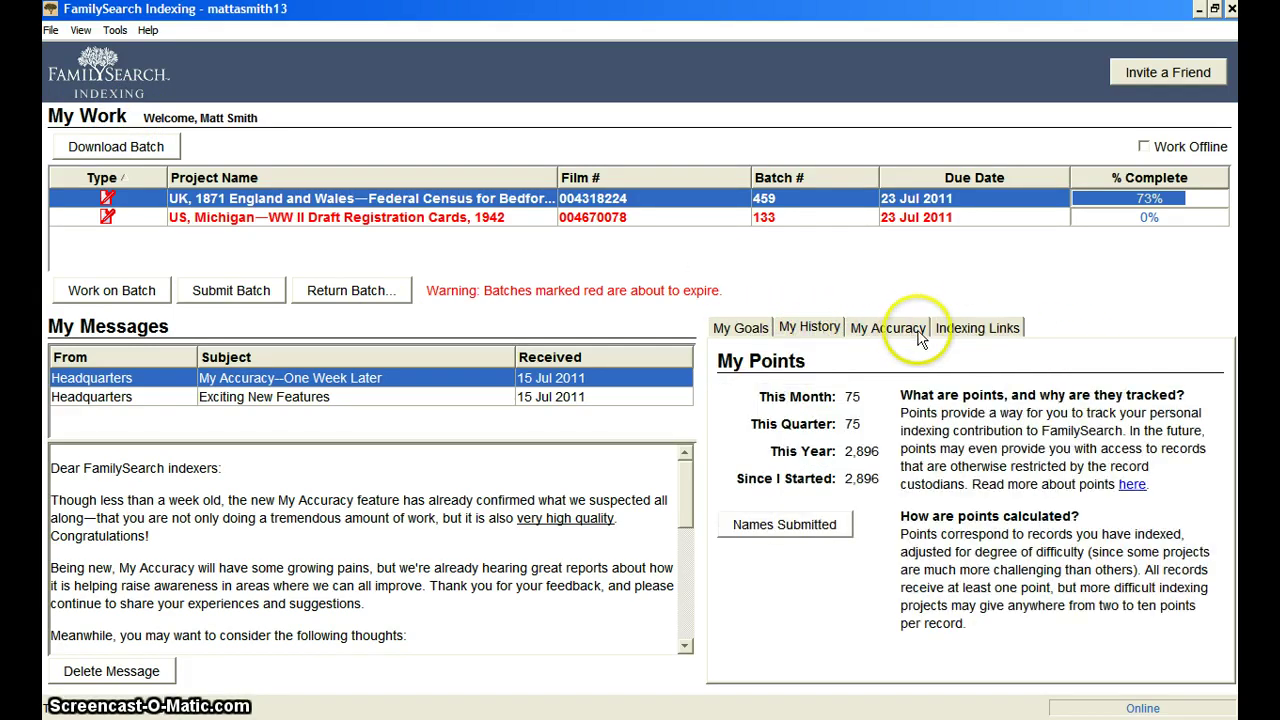
{"action": "left_click", "coordinate": [760, 327]}
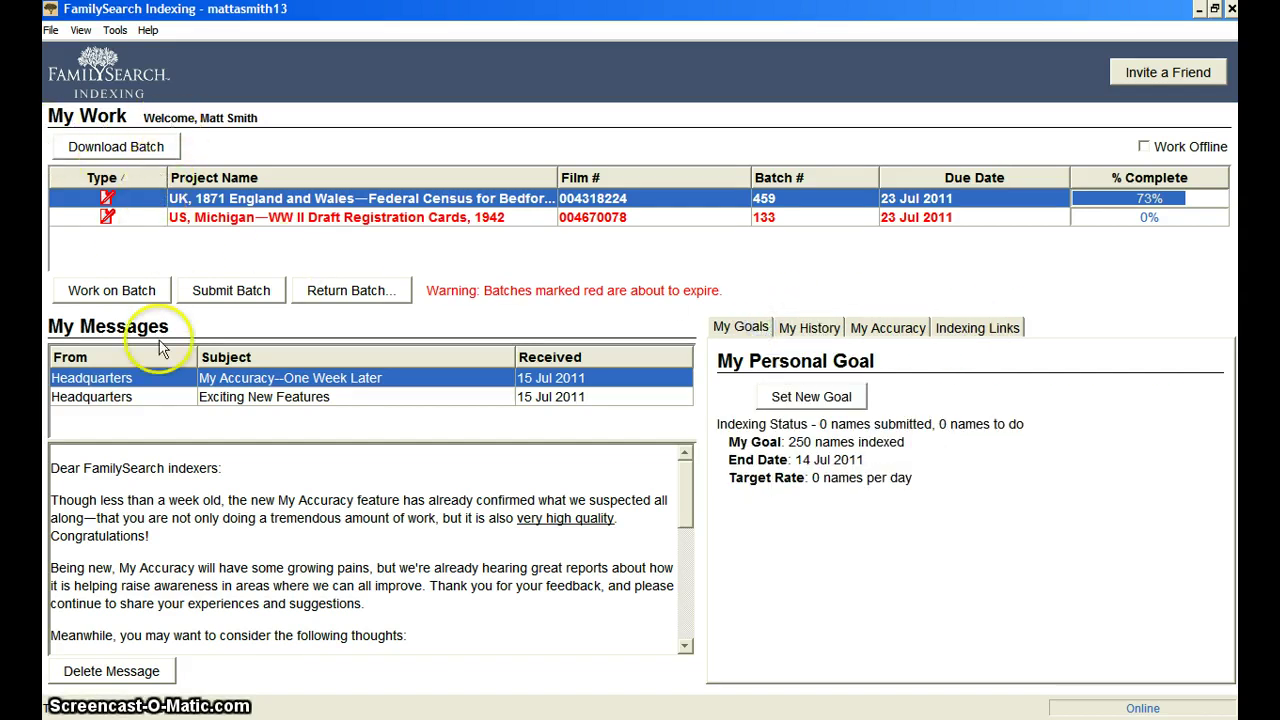
{"action": "left_click", "coordinate": [138, 158]}
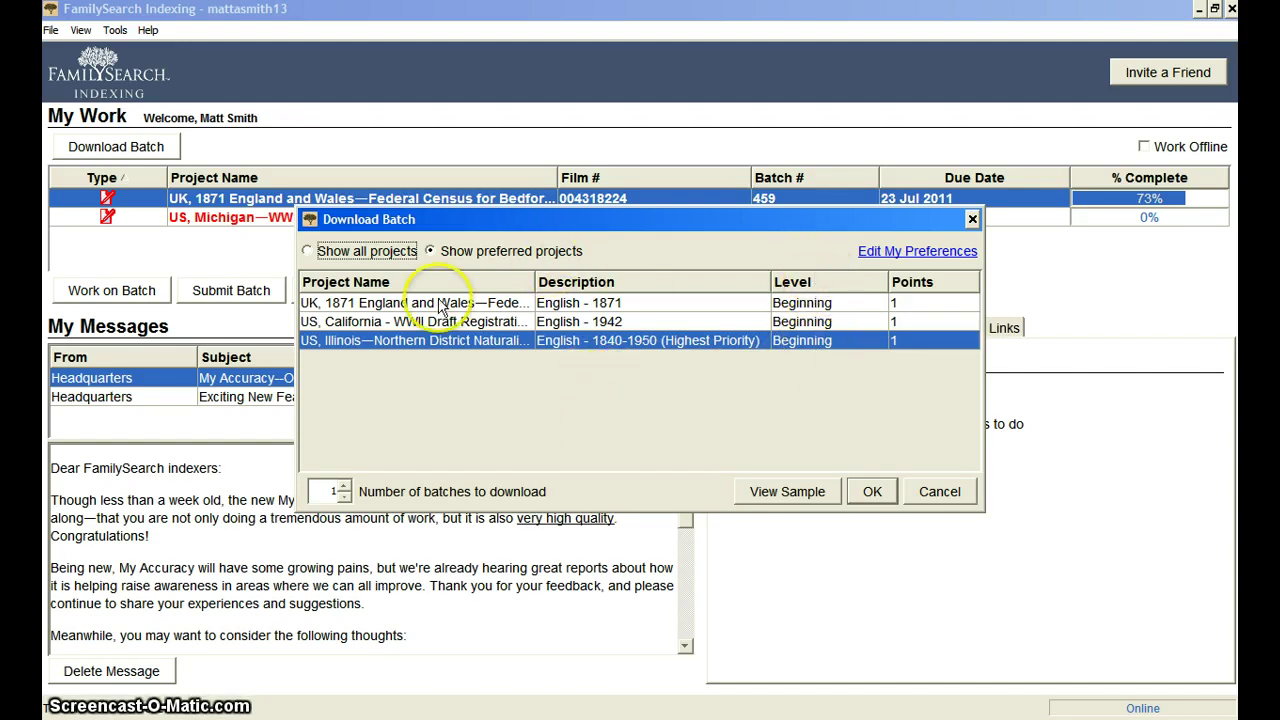
{"action": "left_click", "coordinate": [802, 497]}
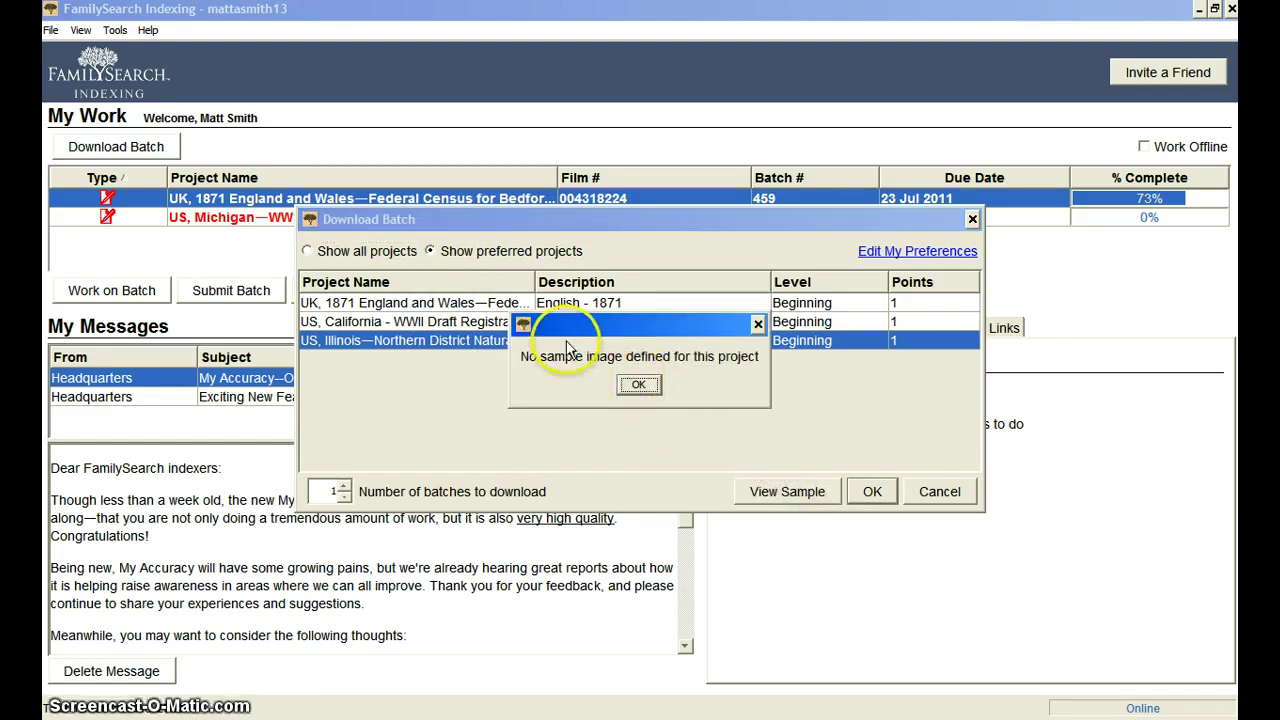
{"action": "left_click", "coordinate": [639, 386]}
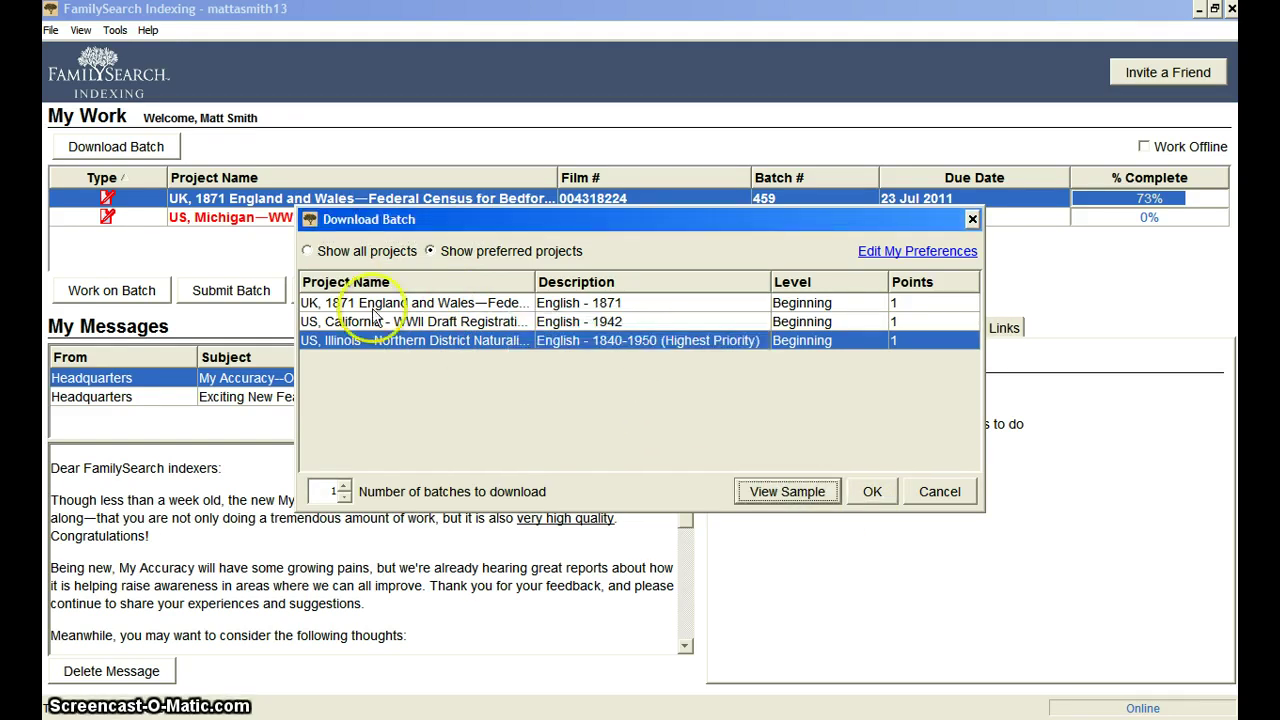
{"action": "left_click", "coordinate": [440, 321]}
{"action": "left_click", "coordinate": [810, 495]}
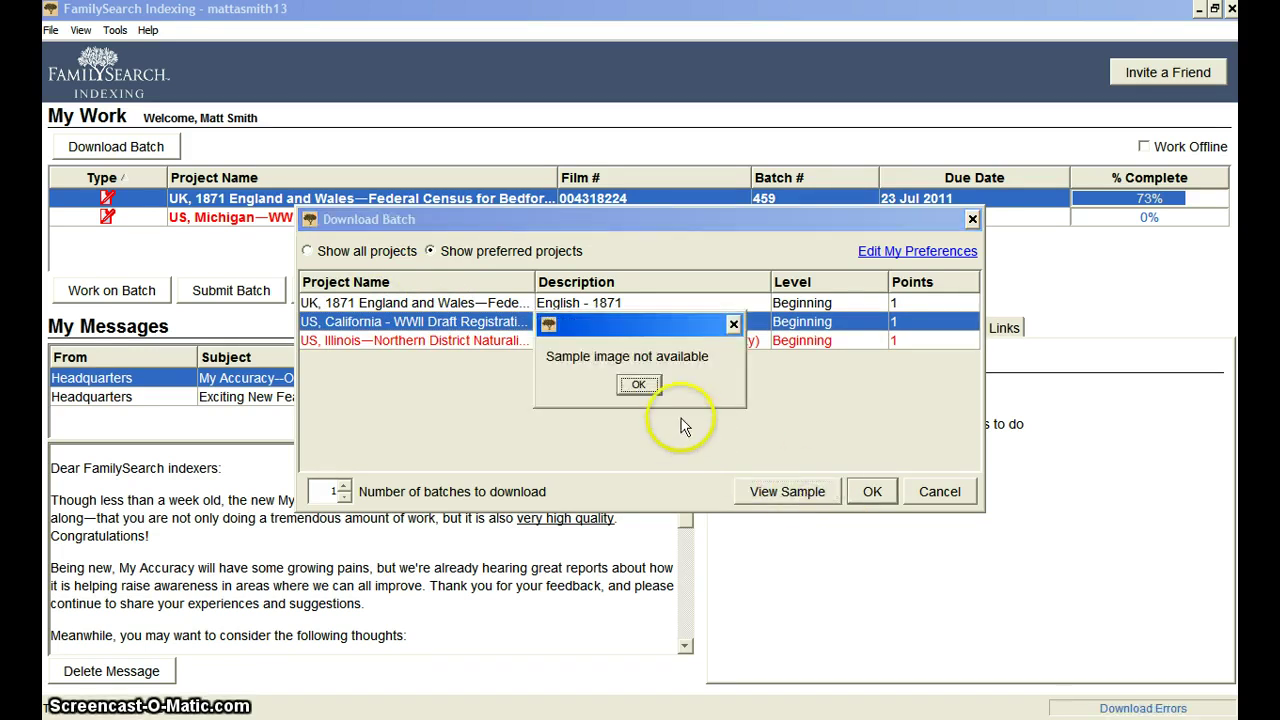
{"action": "left_click", "coordinate": [560, 384]}
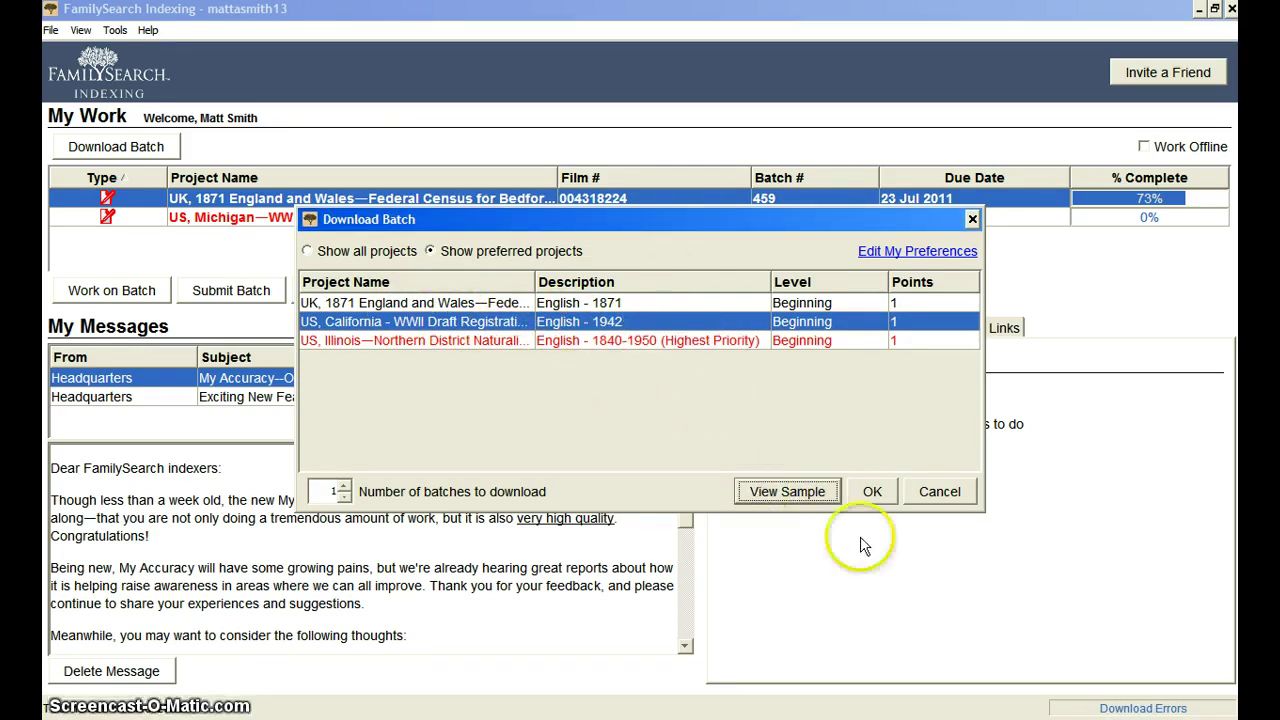
{"action": "left_click", "coordinate": [430, 342]}
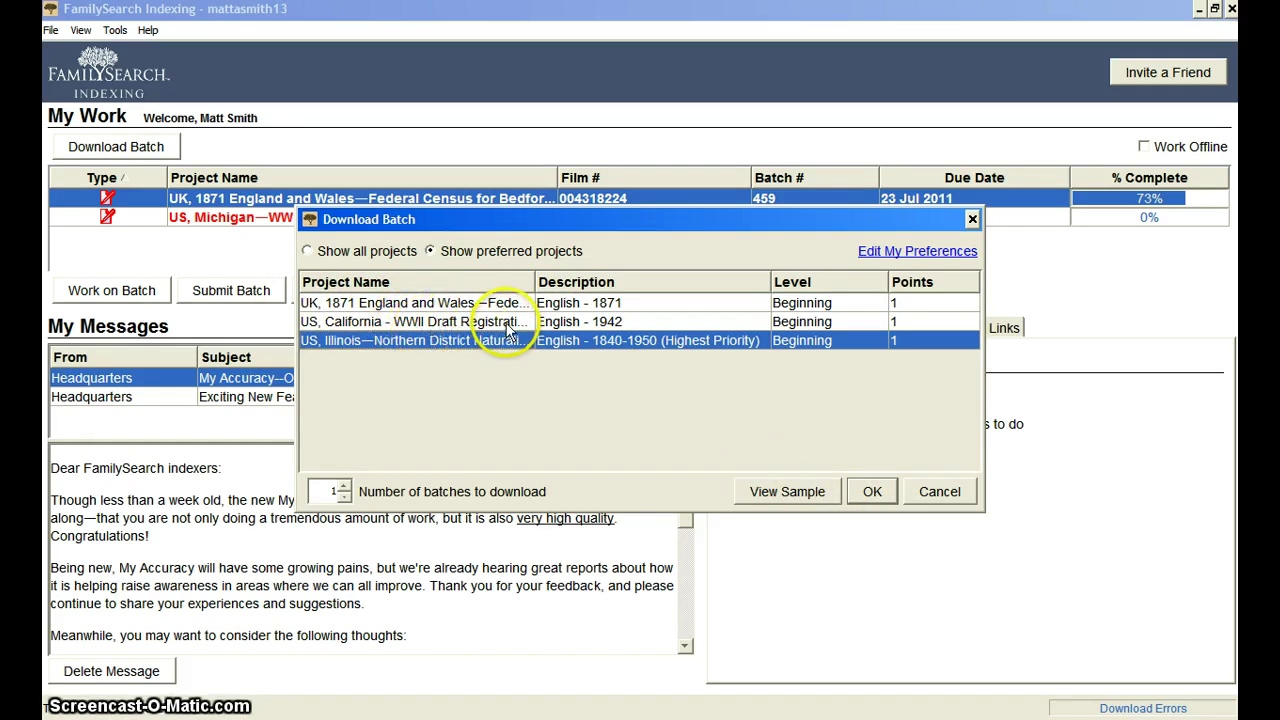
{"action": "left_click", "coordinate": [506, 325]}
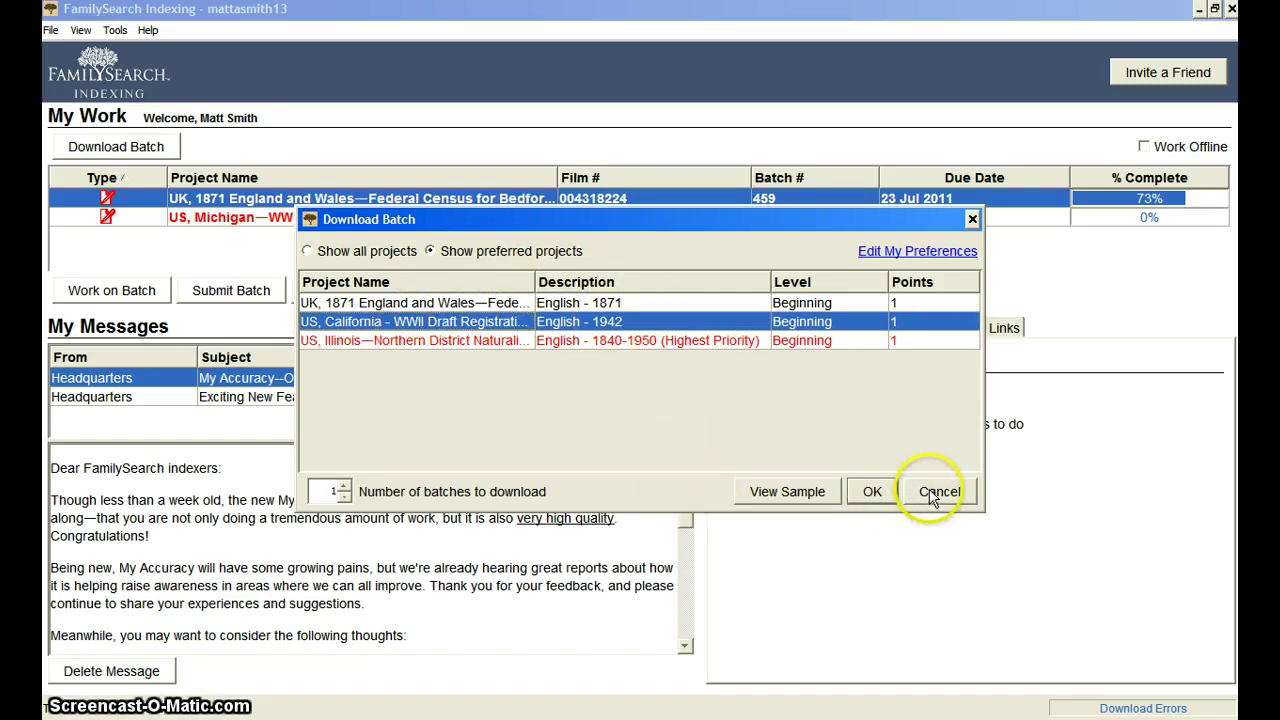
{"action": "left_click", "coordinate": [930, 490]}
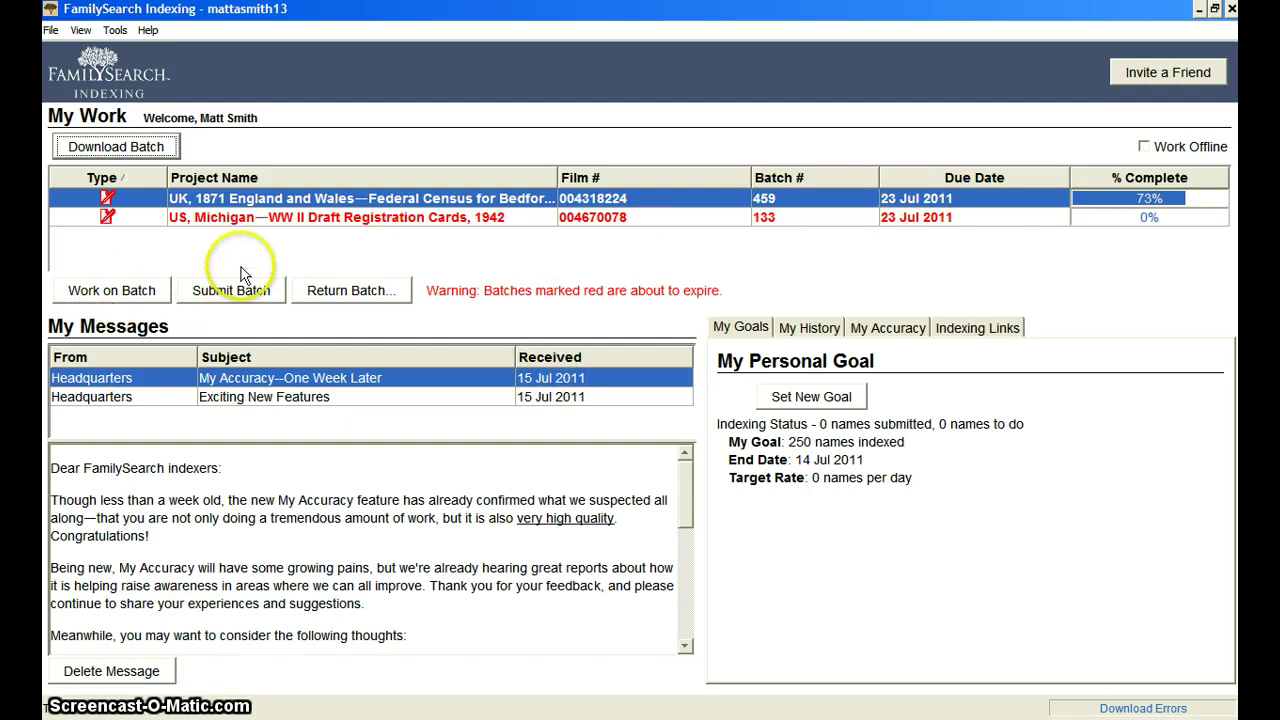
- Select the UK 1871 England and Wales census batch and choose Work on Batch
{"action": "left_click", "coordinate": [260, 218]}
{"action": "left_click", "coordinate": [272, 203]}
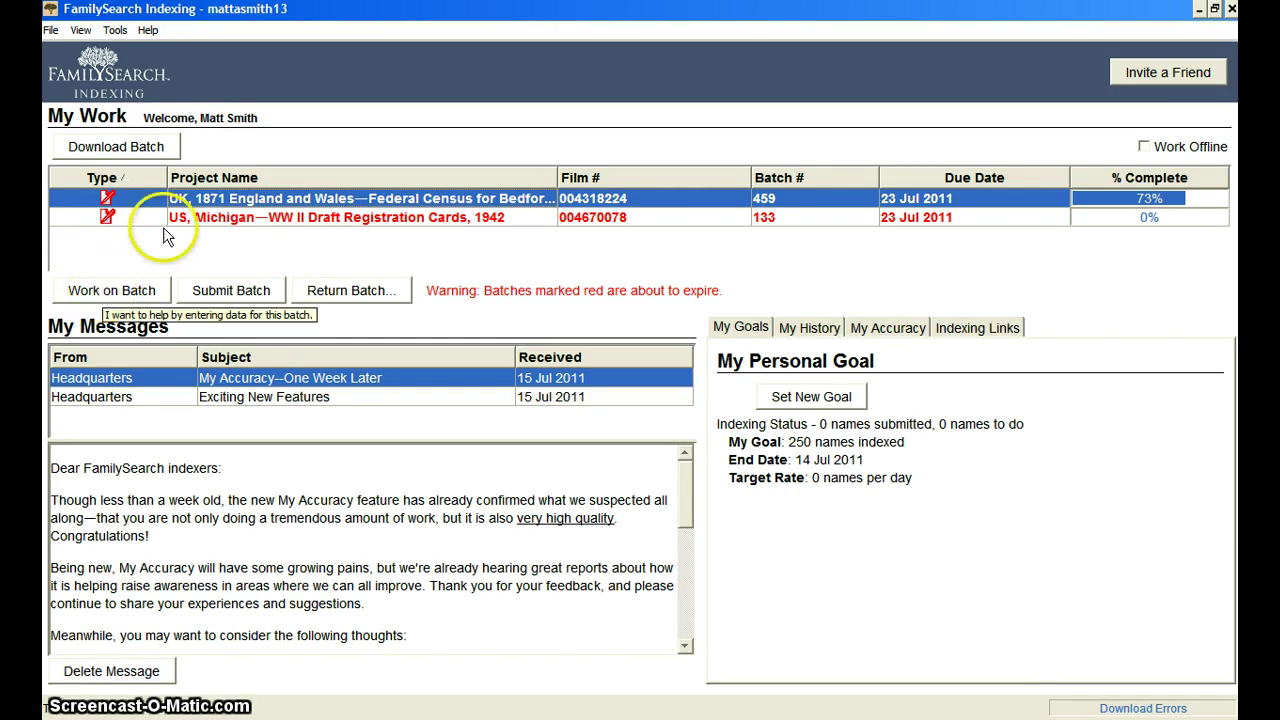
{"action": "left_click", "coordinate": [133, 292]}
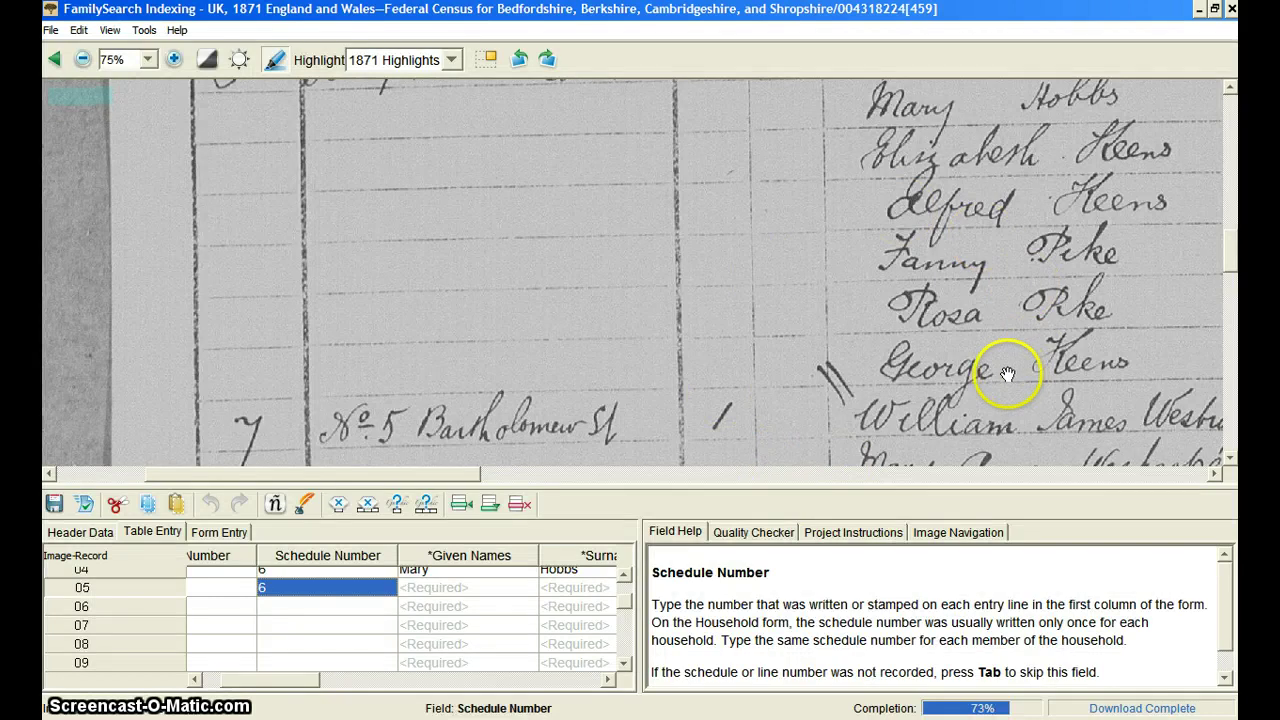
- Scroll the 1871 census image and back up to the column headings
{"action": "scroll", "coordinate": [946, 345], "scroll_direction": "up", "scroll_amount": 3}
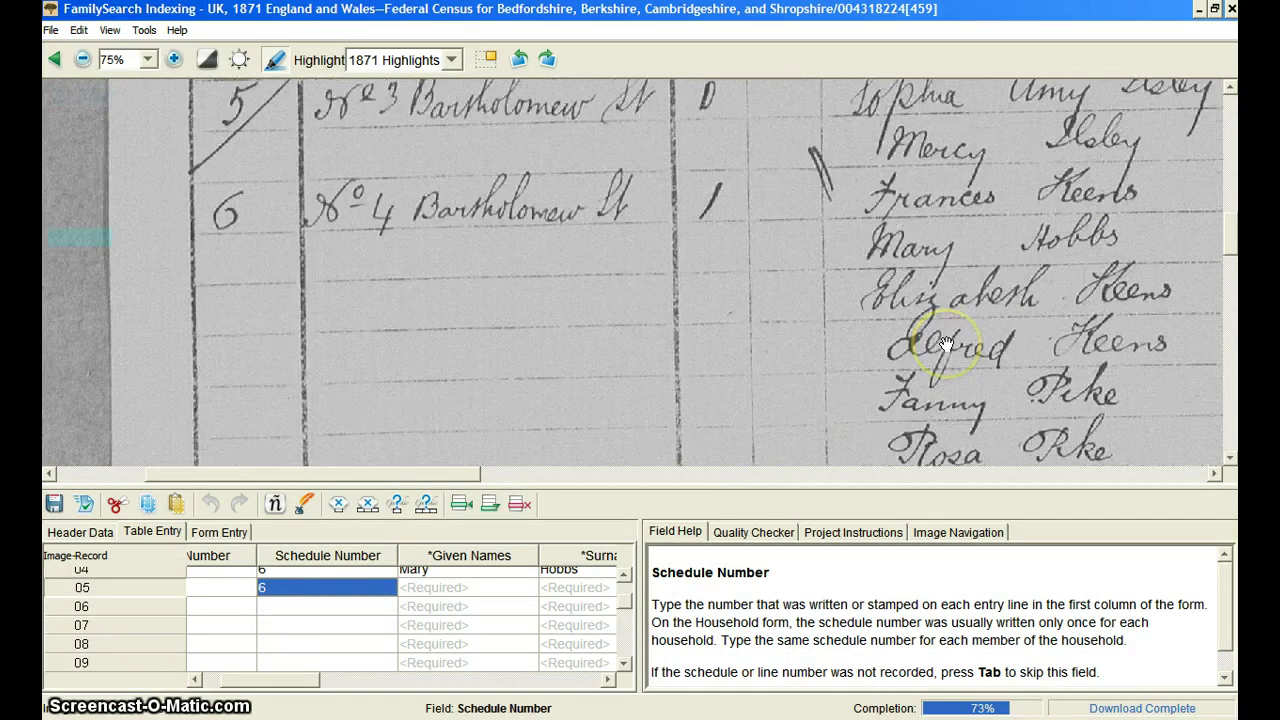
{"action": "scroll", "coordinate": [946, 343], "scroll_direction": "up", "scroll_amount": 6}
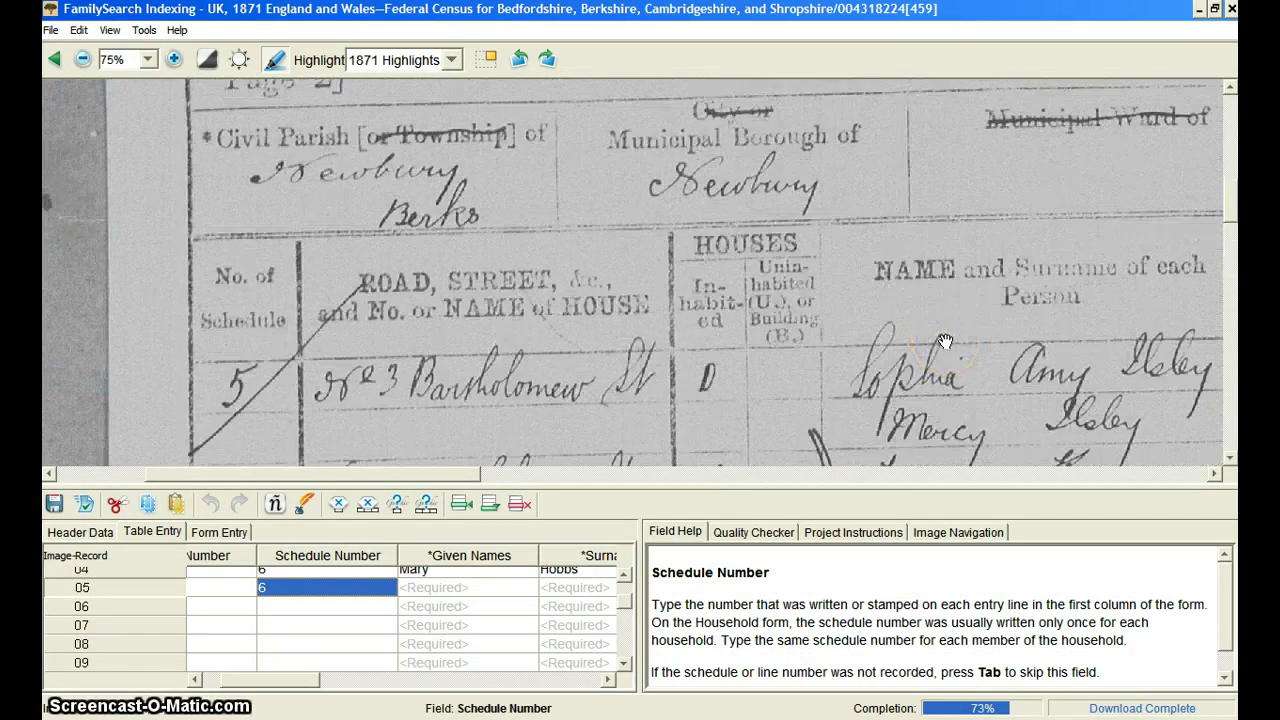
{"action": "scroll", "coordinate": [945, 342], "scroll_direction": "down", "scroll_amount": 3}
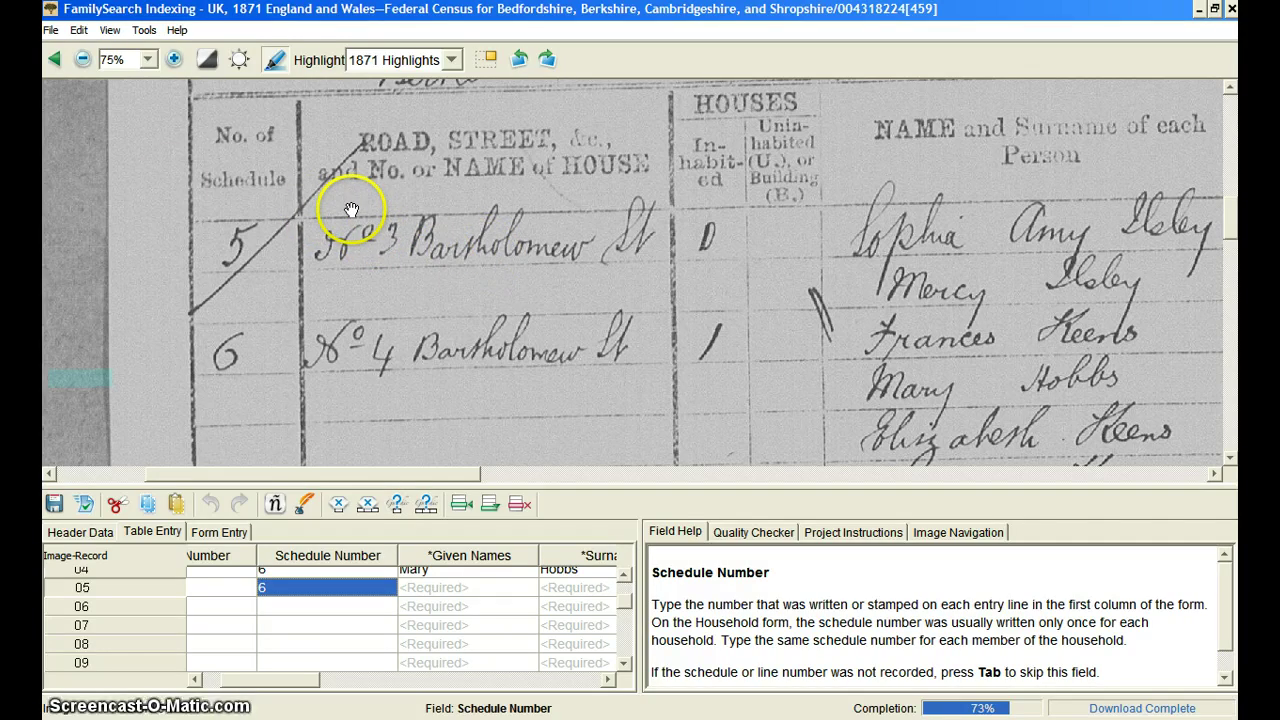
{"action": "left_click", "coordinate": [111, 33]}
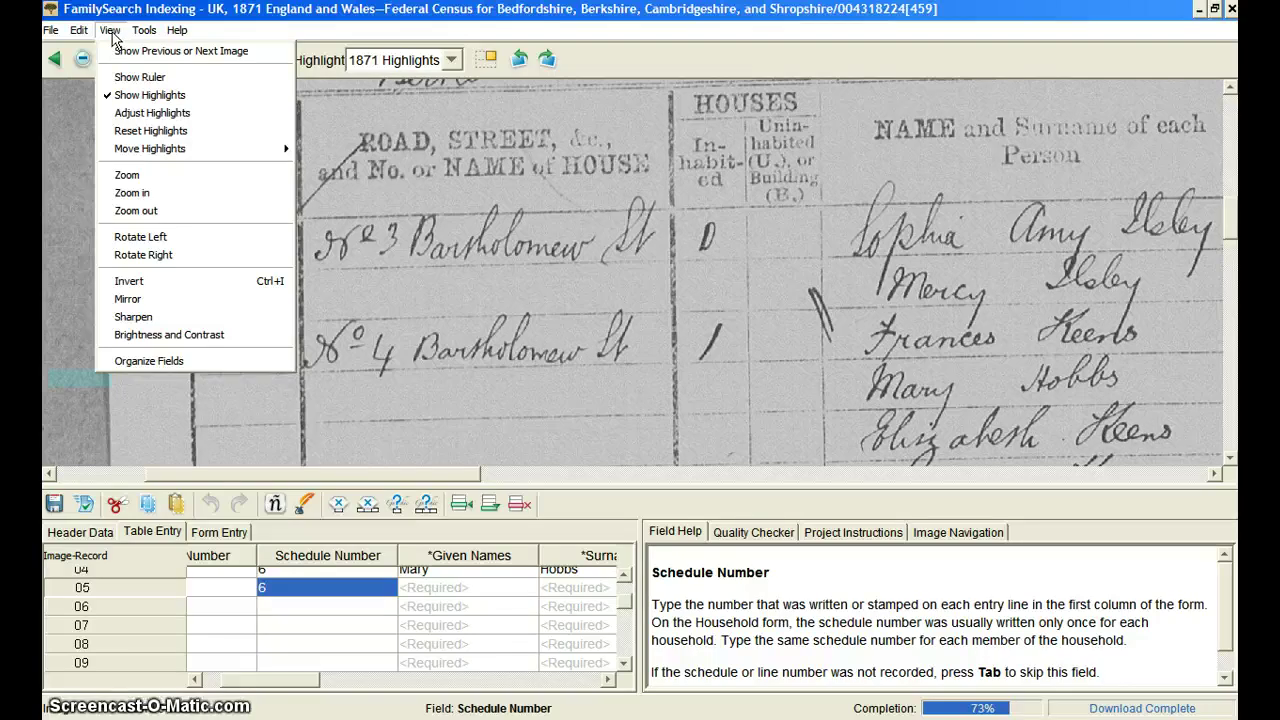
- Enable View > Adjust Highlights and drag the overlay's top-left corner onto the first schedule row
{"action": "left_click", "coordinate": [134, 116]}
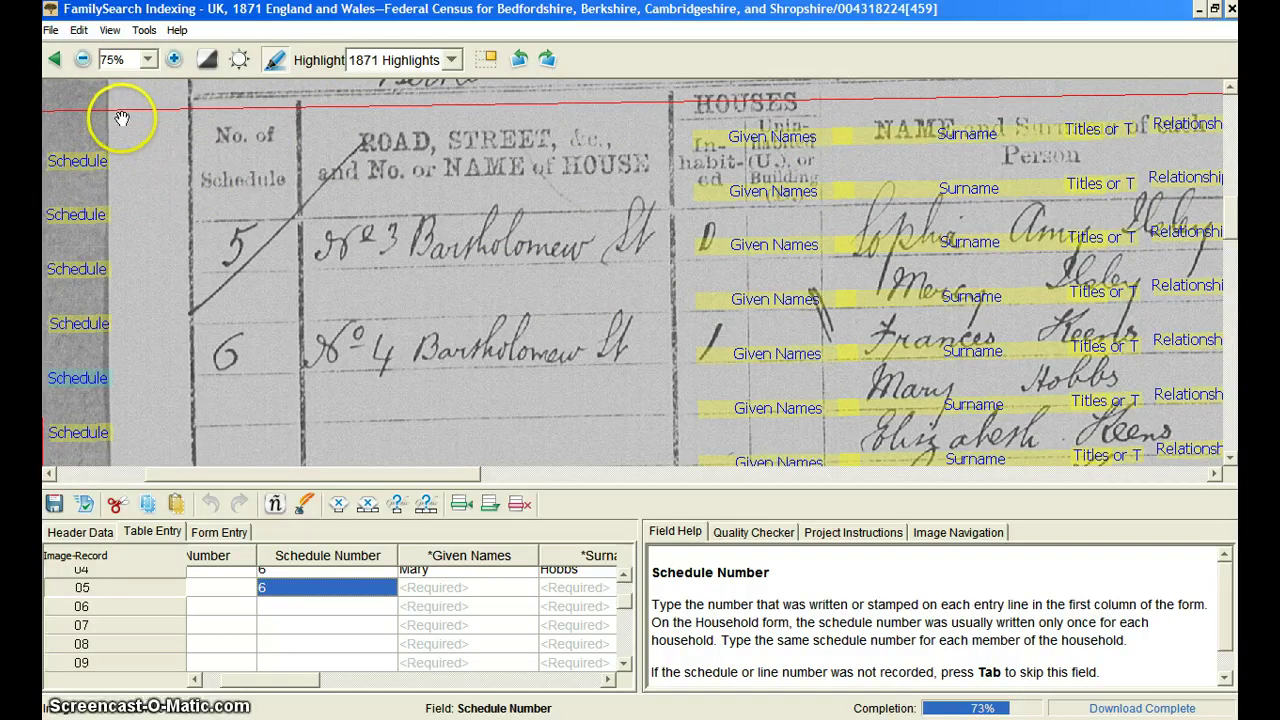
{"action": "left_click_drag", "start_coordinate": [310, 474], "coordinate": [223, 474]}
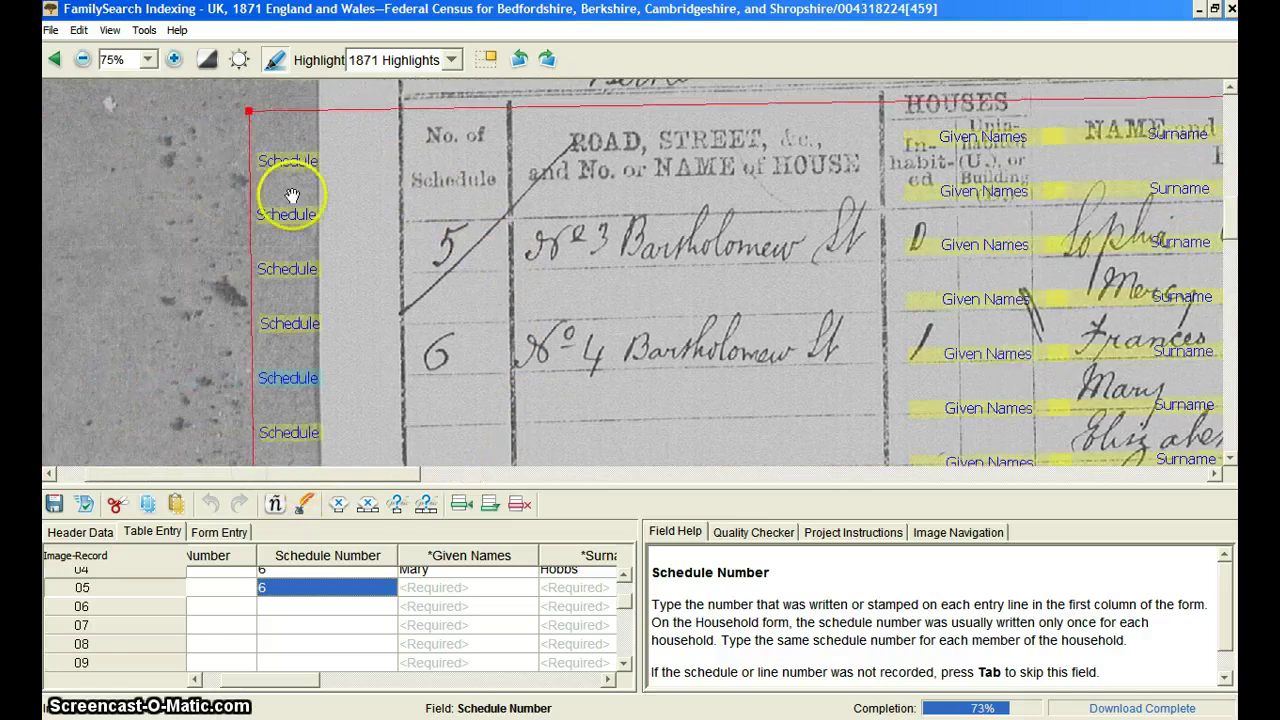
{"action": "left_click_drag", "start_coordinate": [251, 113], "coordinate": [395, 218]}
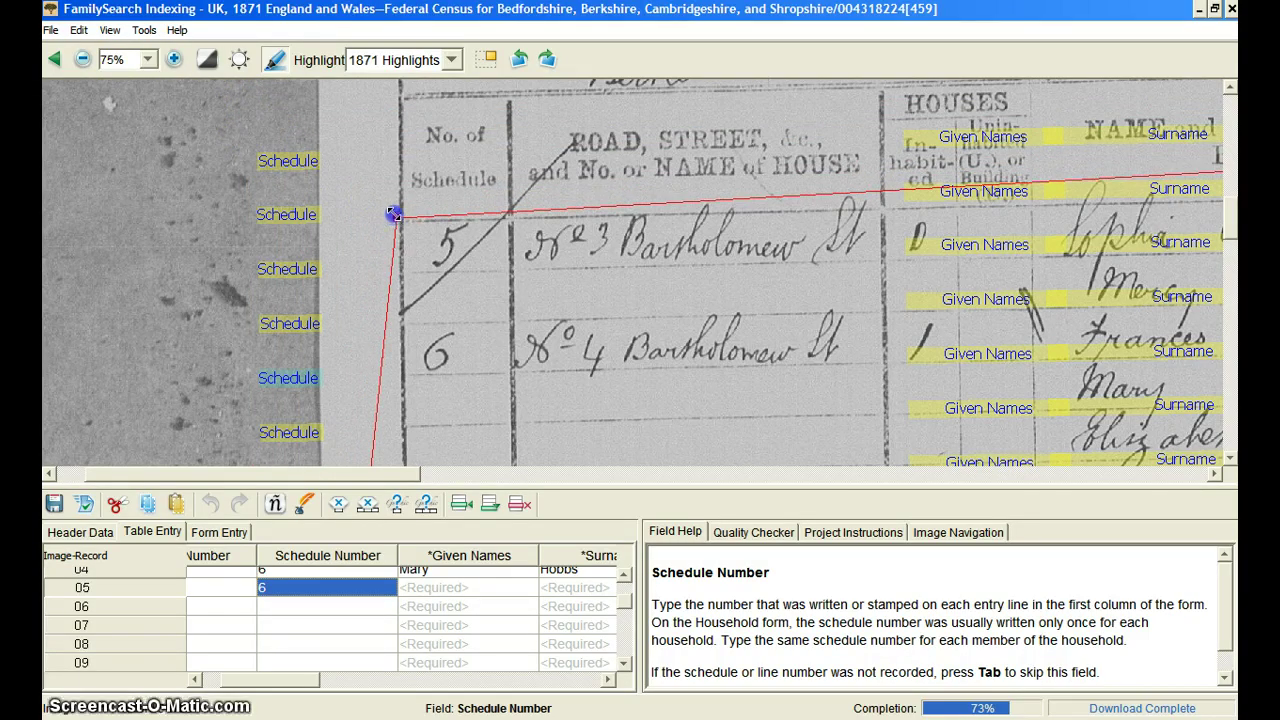
{"action": "left_click_drag", "start_coordinate": [395, 217], "coordinate": [395, 217]}
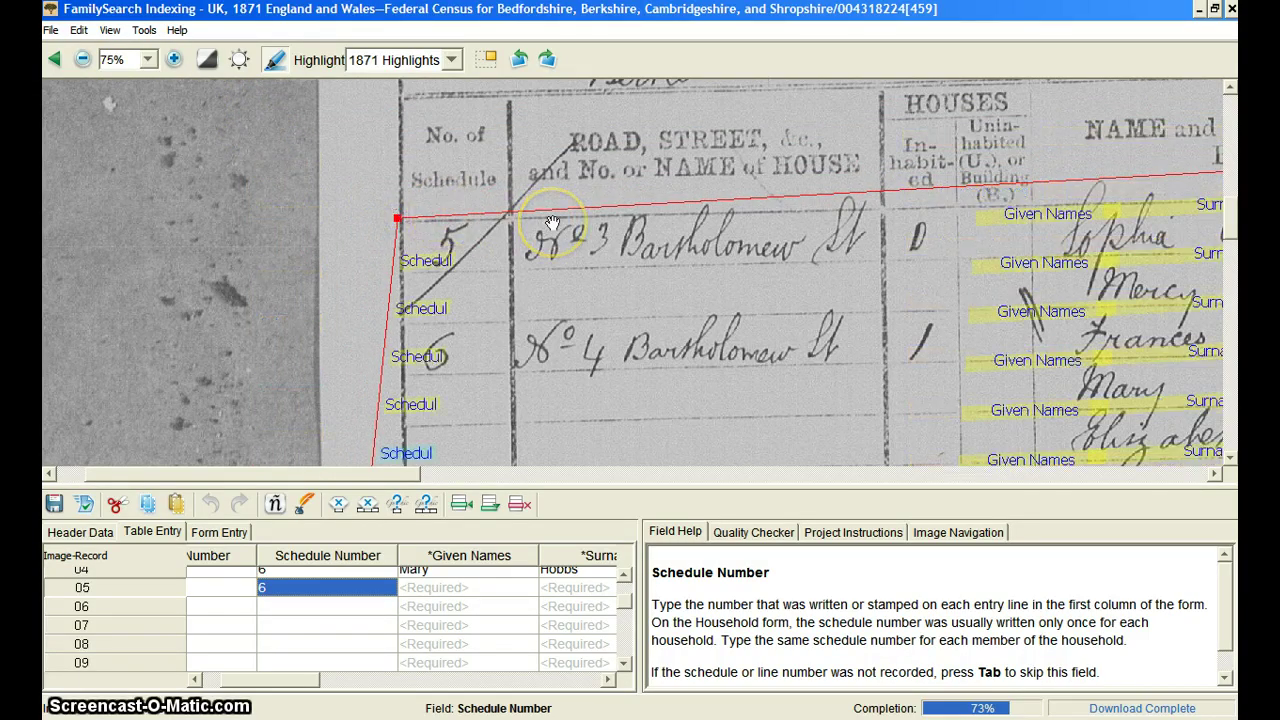
{"action": "scroll", "coordinate": [552, 222], "scroll_direction": "down", "scroll_amount": 3}
{"action": "scroll", "coordinate": [548, 222], "scroll_direction": "down", "scroll_amount": 5}
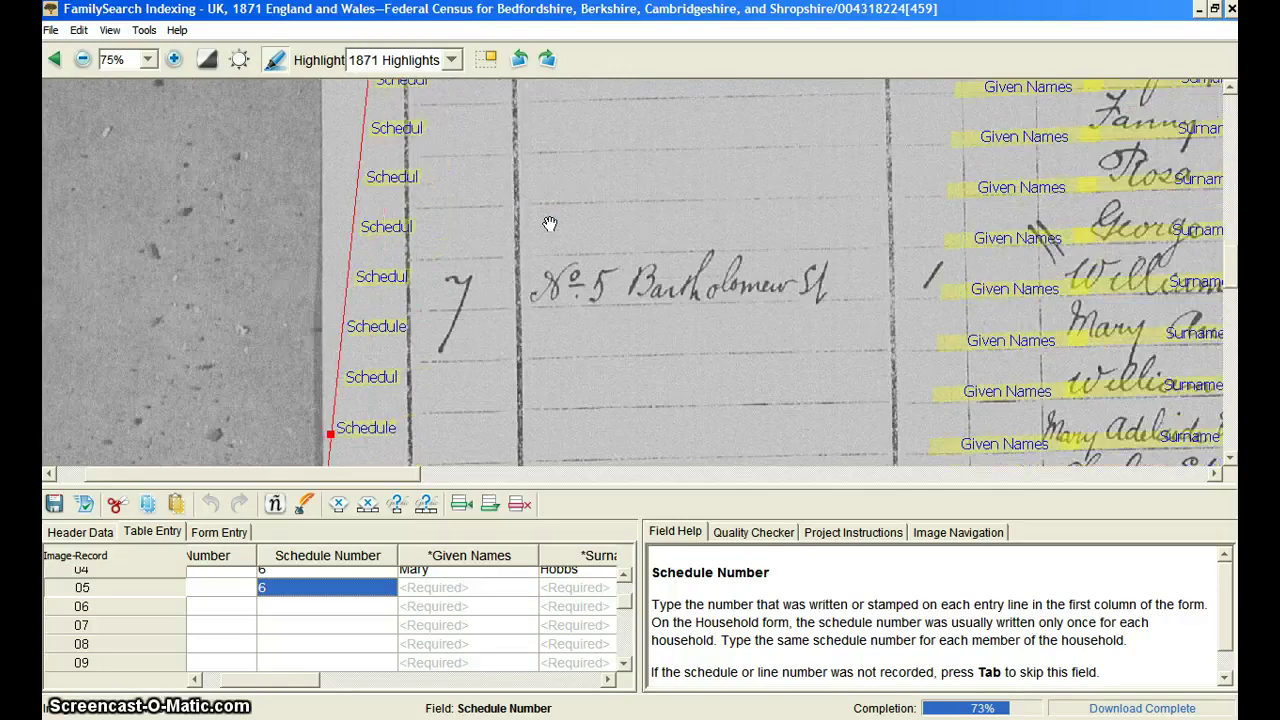
{"action": "scroll", "coordinate": [548, 222], "scroll_direction": "up", "scroll_amount": 3}
{"action": "scroll", "coordinate": [548, 222], "scroll_direction": "down", "scroll_amount": 5}
{"action": "scroll", "coordinate": [546, 222], "scroll_direction": "down", "scroll_amount": 10}
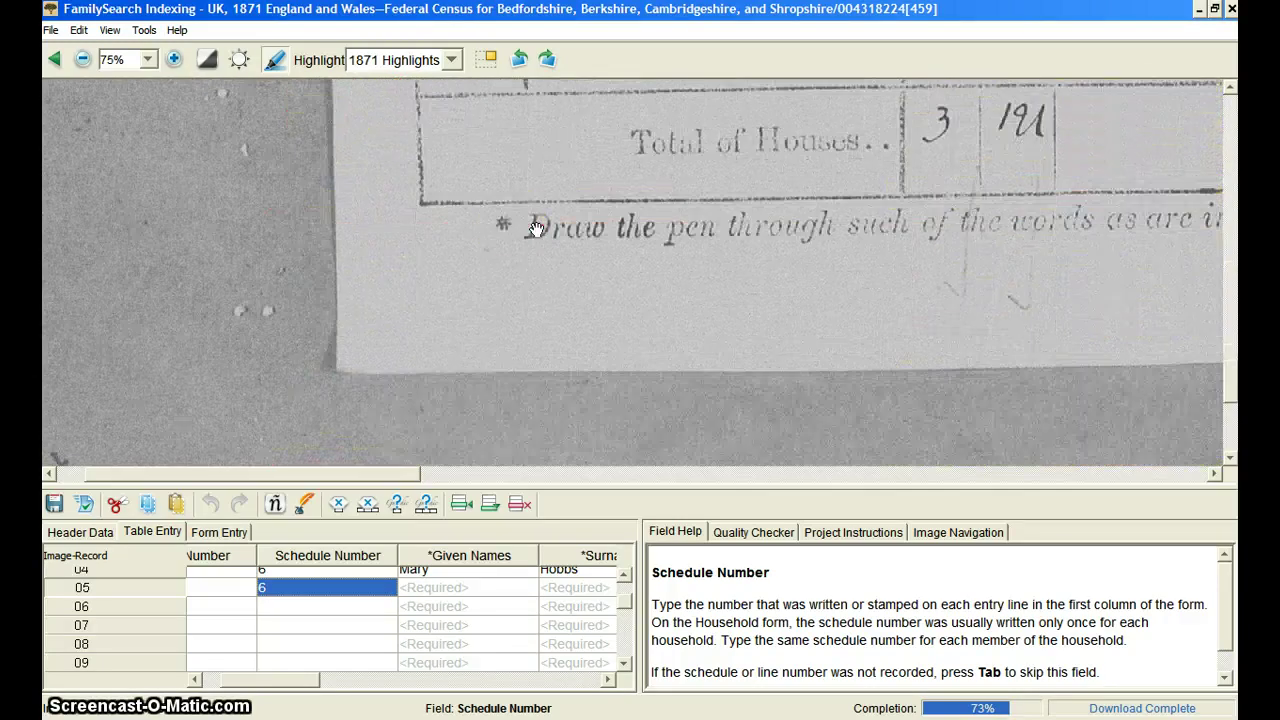
{"action": "scroll", "coordinate": [487, 220], "scroll_direction": "up", "scroll_amount": 3}
- Drag the overlay's bottom-left, bottom-right and top-right corners to the form borders
{"action": "left_click_drag", "start_coordinate": [263, 223], "coordinate": [414, 241]}
{"action": "left_click_drag", "start_coordinate": [323, 474], "coordinate": [903, 474]}
{"action": "scroll", "coordinate": [824, 381], "scroll_direction": "up", "scroll_amount": 5}
{"action": "scroll", "coordinate": [824, 381], "scroll_direction": "down", "scroll_amount": 3}
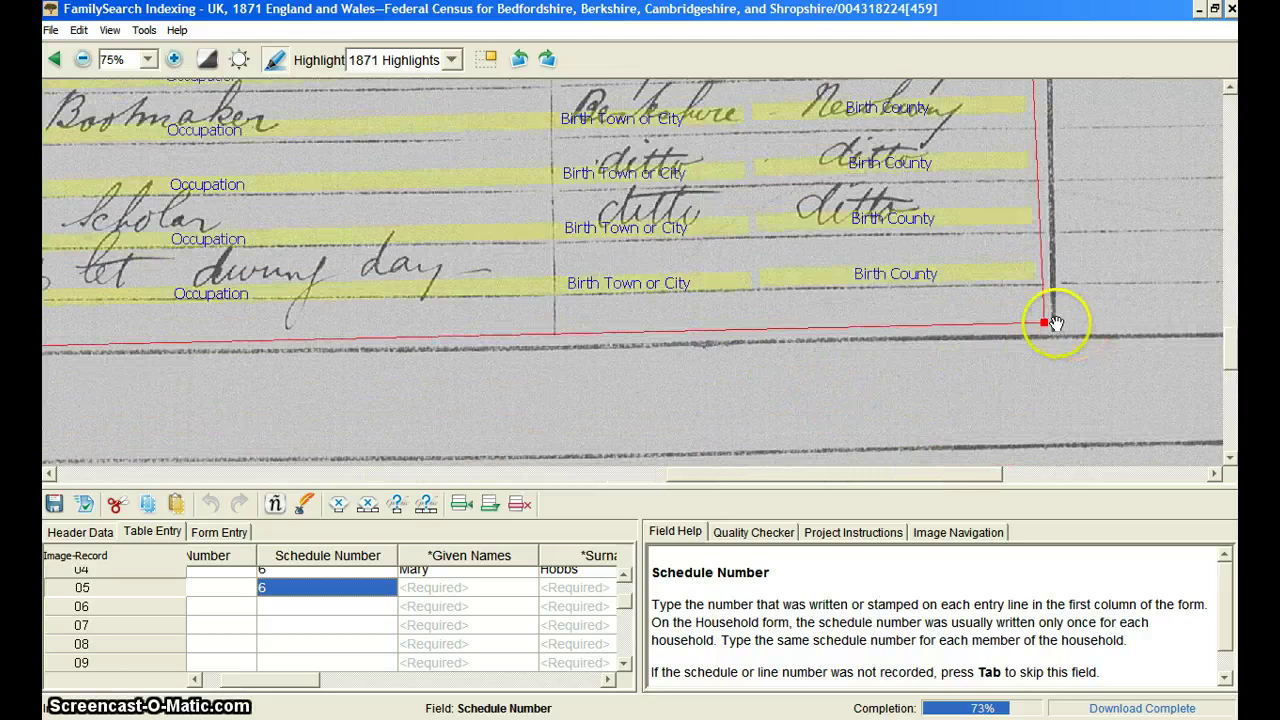
{"action": "left_click_drag", "start_coordinate": [1047, 325], "coordinate": [1060, 341]}
{"action": "scroll", "coordinate": [1121, 336], "scroll_direction": "up", "scroll_amount": 12}
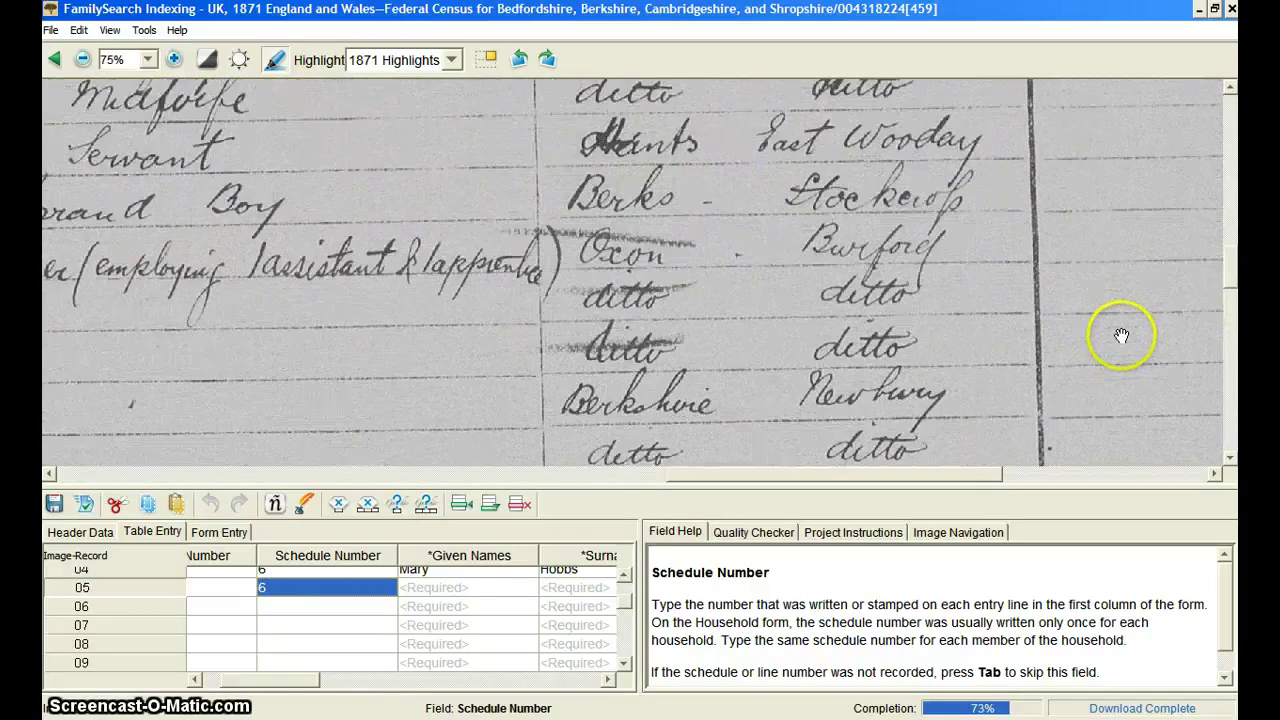
{"action": "scroll", "coordinate": [1121, 336], "scroll_direction": "up", "scroll_amount": 10}
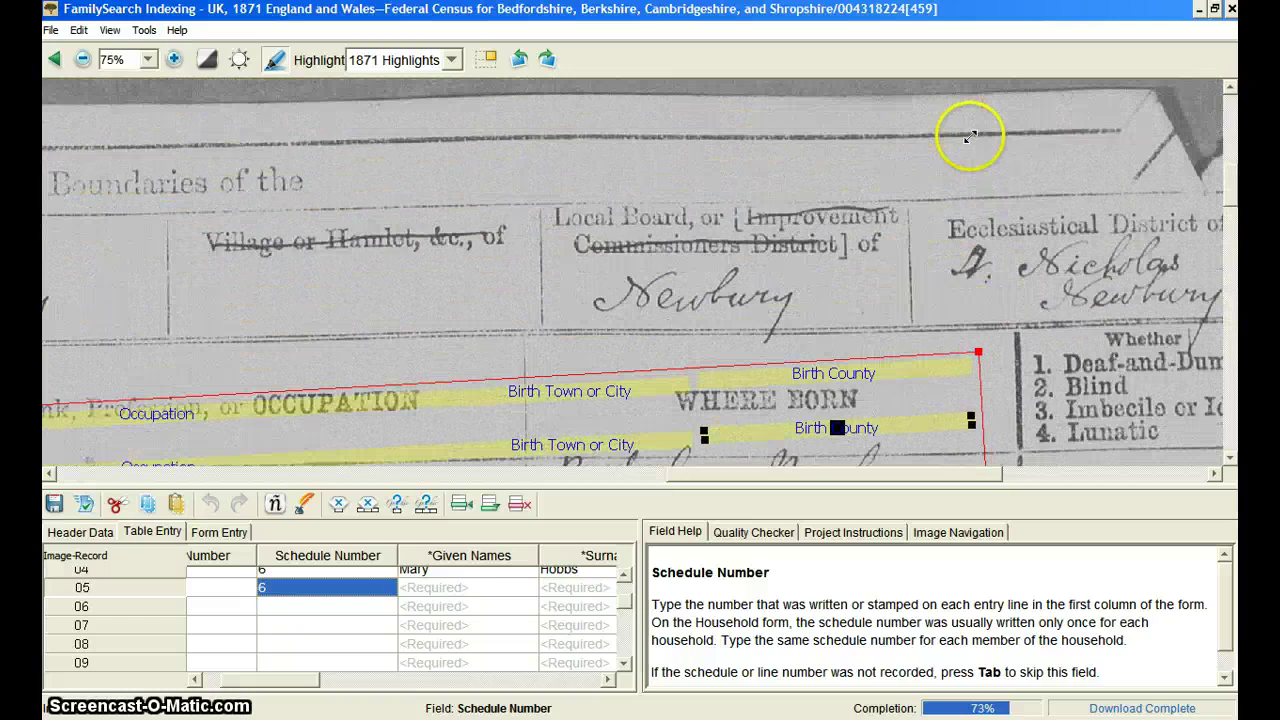
{"action": "left_click_drag", "start_coordinate": [980, 214], "coordinate": [1022, 312]}
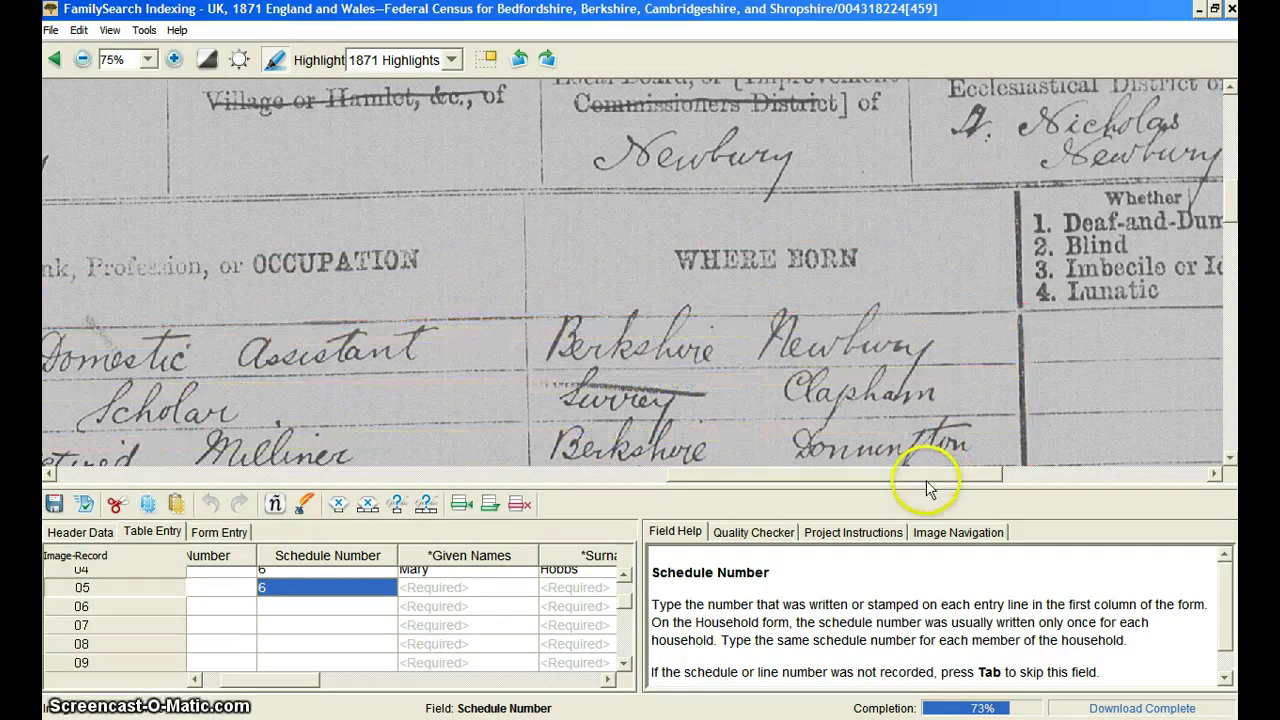
{"action": "scroll", "coordinate": [957, 434], "scroll_direction": "down", "scroll_amount": 3}
- Stretch the Birth County and Birth Town or City boxes taller
{"action": "left_click", "coordinate": [557, 190]}
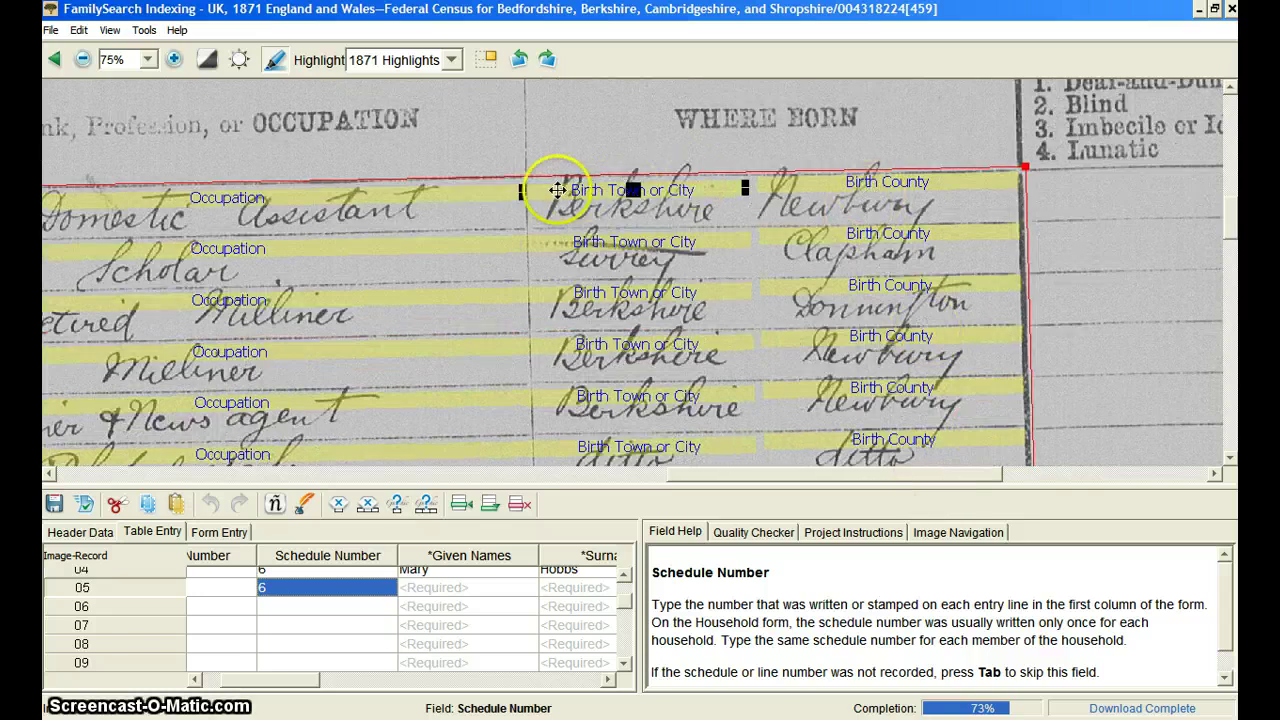
{"action": "left_click", "coordinate": [895, 186]}
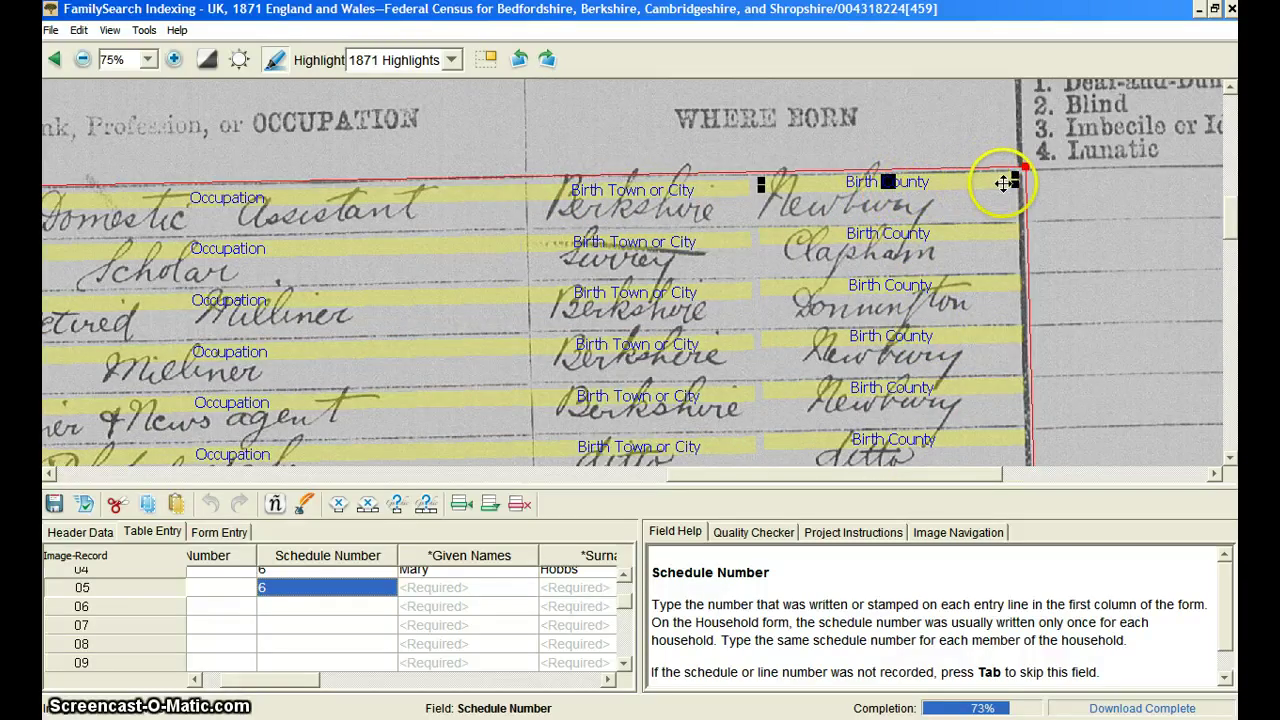
{"action": "left_click_drag", "start_coordinate": [1014, 184], "coordinate": [1014, 212]}
{"action": "left_click", "coordinate": [638, 257]}
{"action": "left_click_drag", "start_coordinate": [737, 189], "coordinate": [746, 214]}
{"action": "left_click_drag", "start_coordinate": [781, 474], "coordinate": [243, 424]}
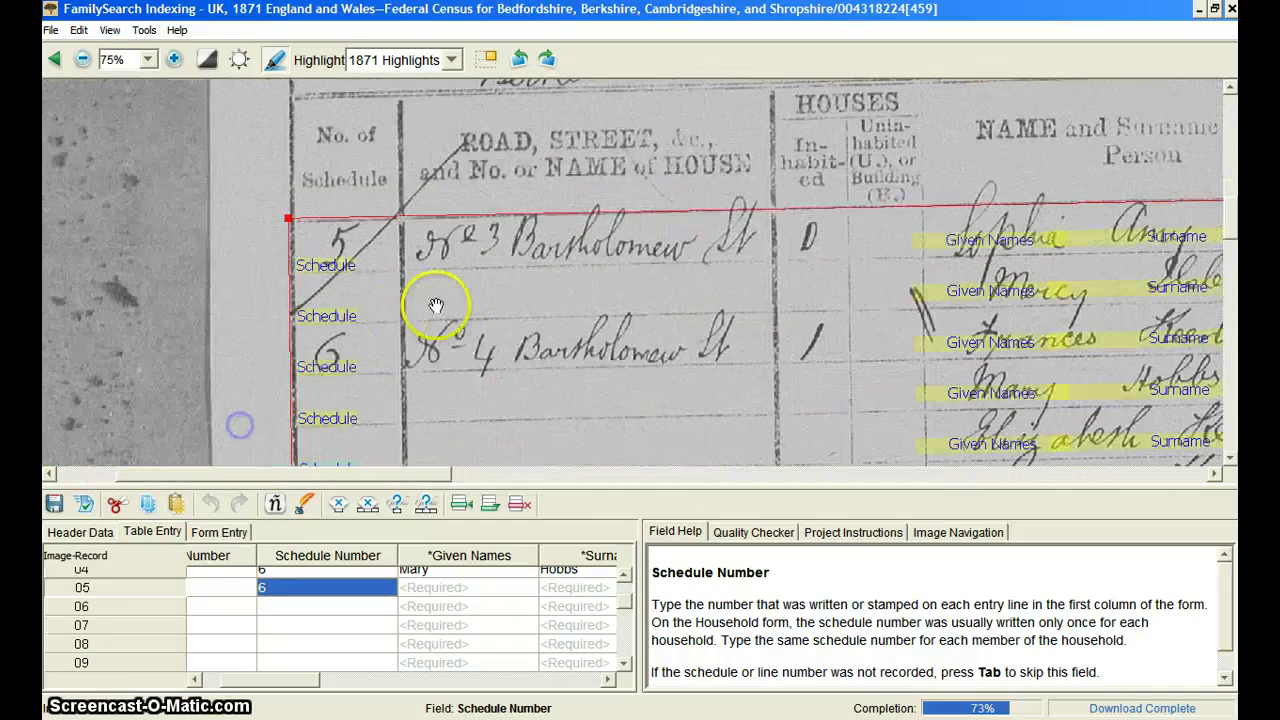
- Turn off View > Adjust Highlights and scroll the Schedule Number field help
{"action": "scroll", "coordinate": [432, 303], "scroll_direction": "down", "scroll_amount": 3}
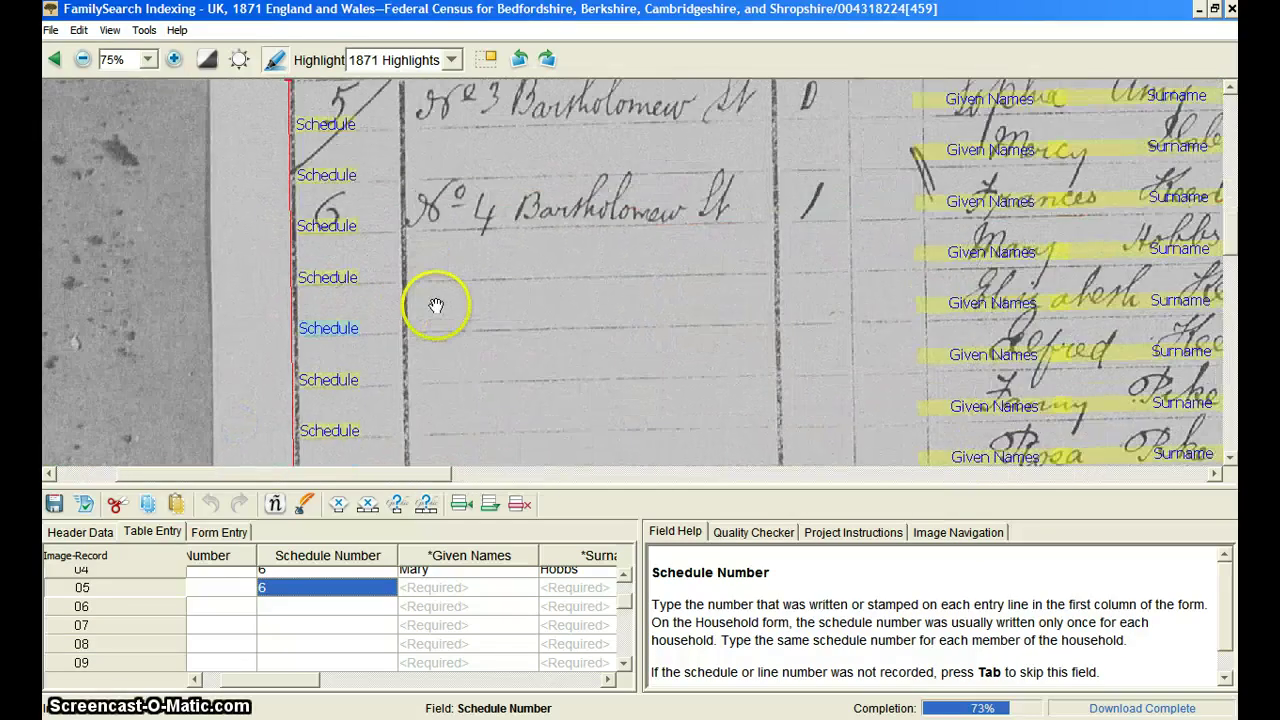
{"action": "left_click", "coordinate": [107, 33]}
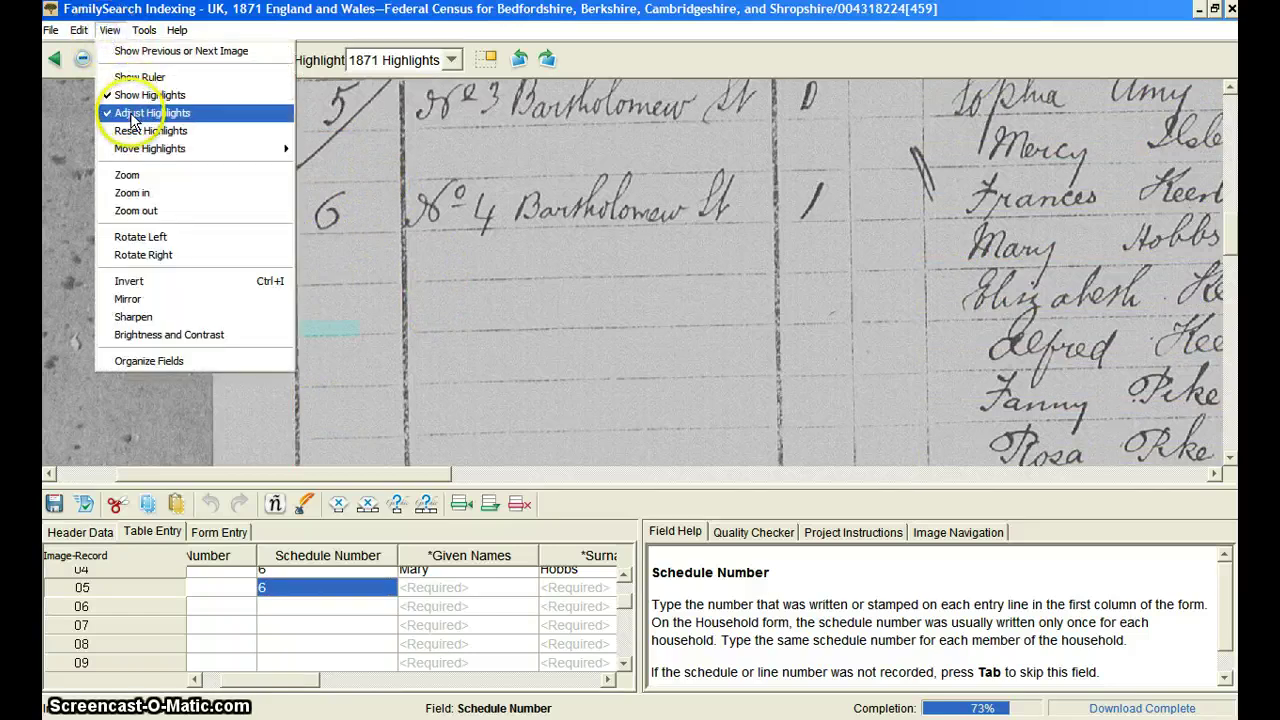
{"action": "left_click", "coordinate": [135, 114]}
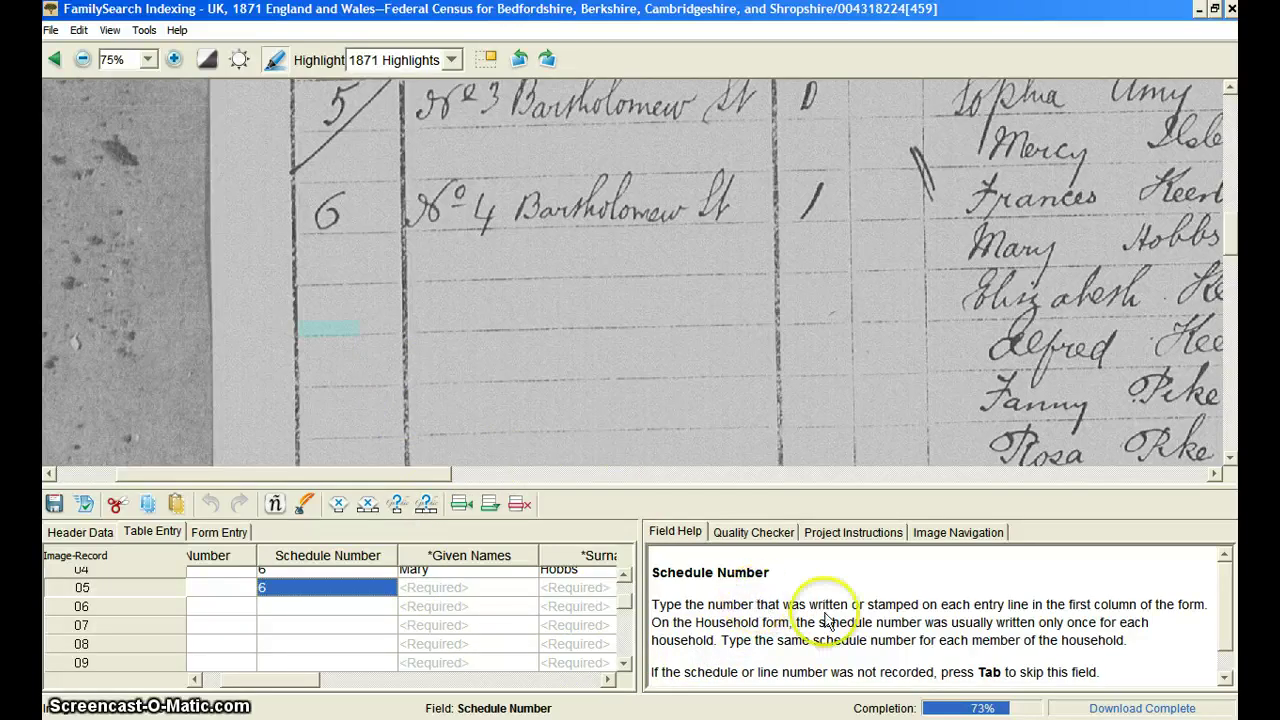
{"action": "scroll", "coordinate": [955, 648], "scroll_direction": "down", "scroll_amount": 1}
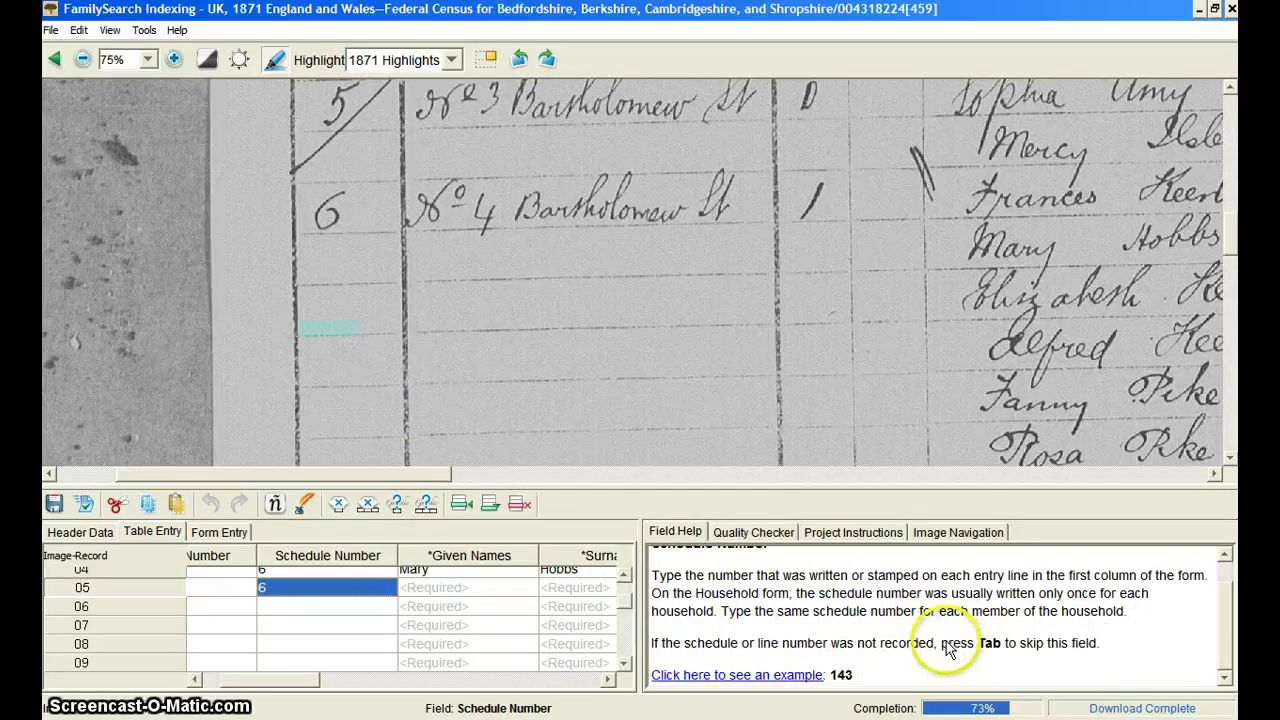
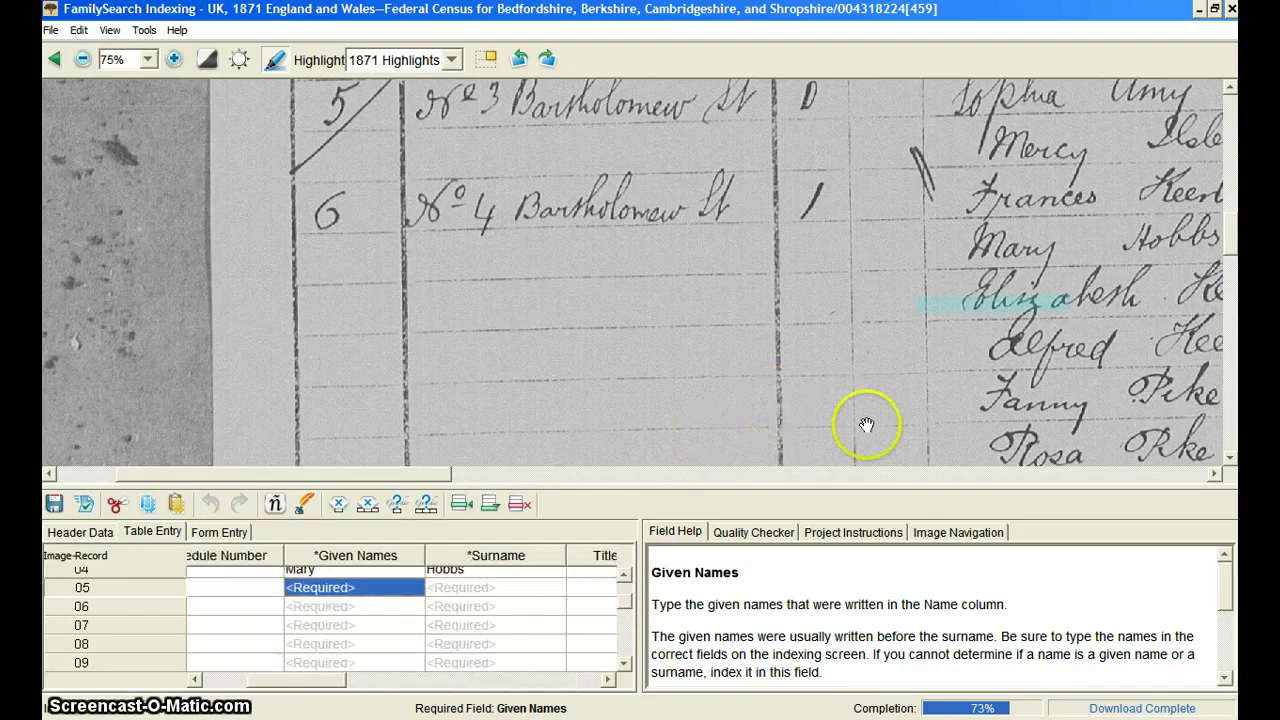
- Check record 05's fields against Elizabeth's line on the image, then start her given name with 'El'
{"action": "left_click_drag", "start_coordinate": [384, 478], "coordinate": [504, 474]}
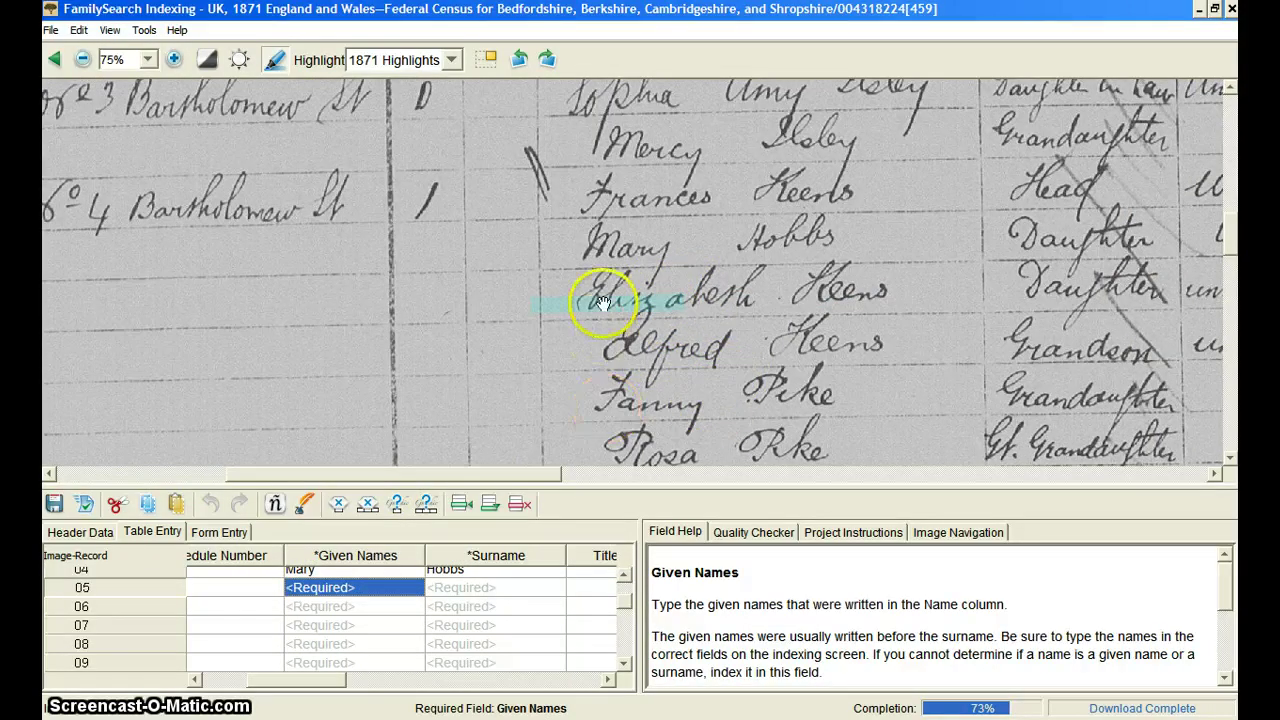
{"action": "key", "text": "Tab"}
{"action": "key", "text": "Tab"}
{"action": "key", "text": "Tab"}
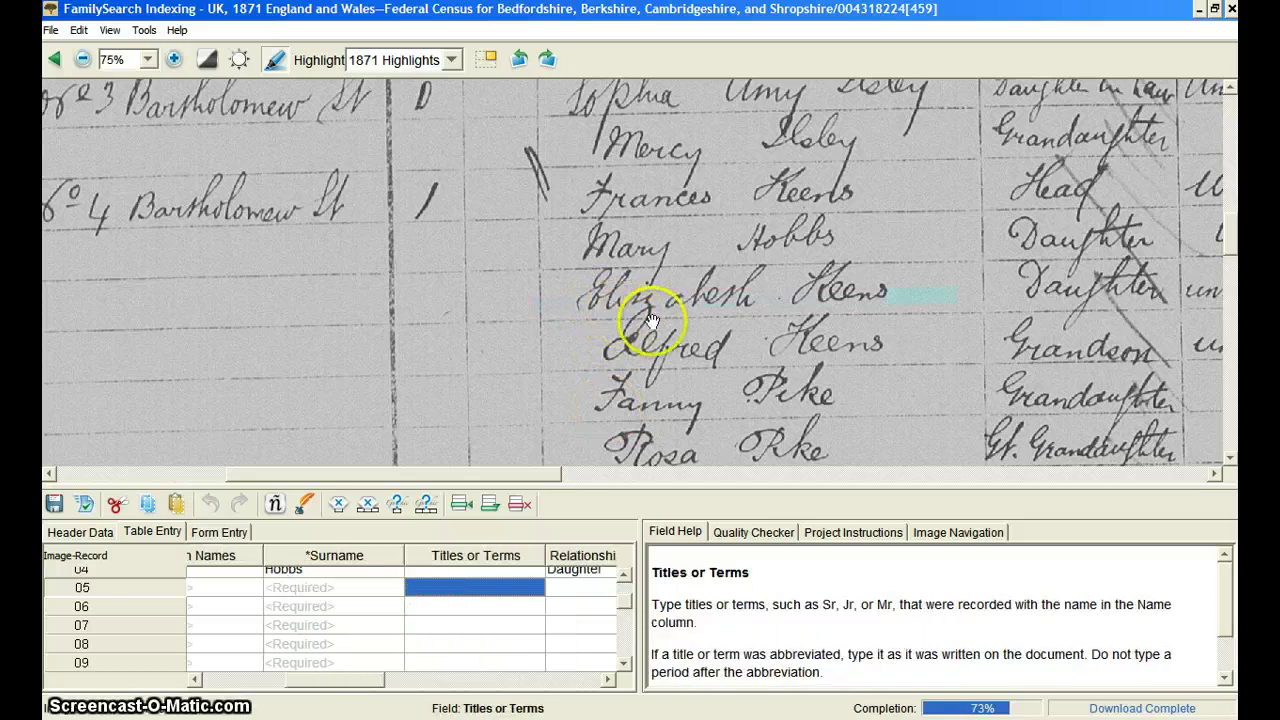
{"action": "key", "text": "Tab"}
{"action": "key", "text": "Tab"}
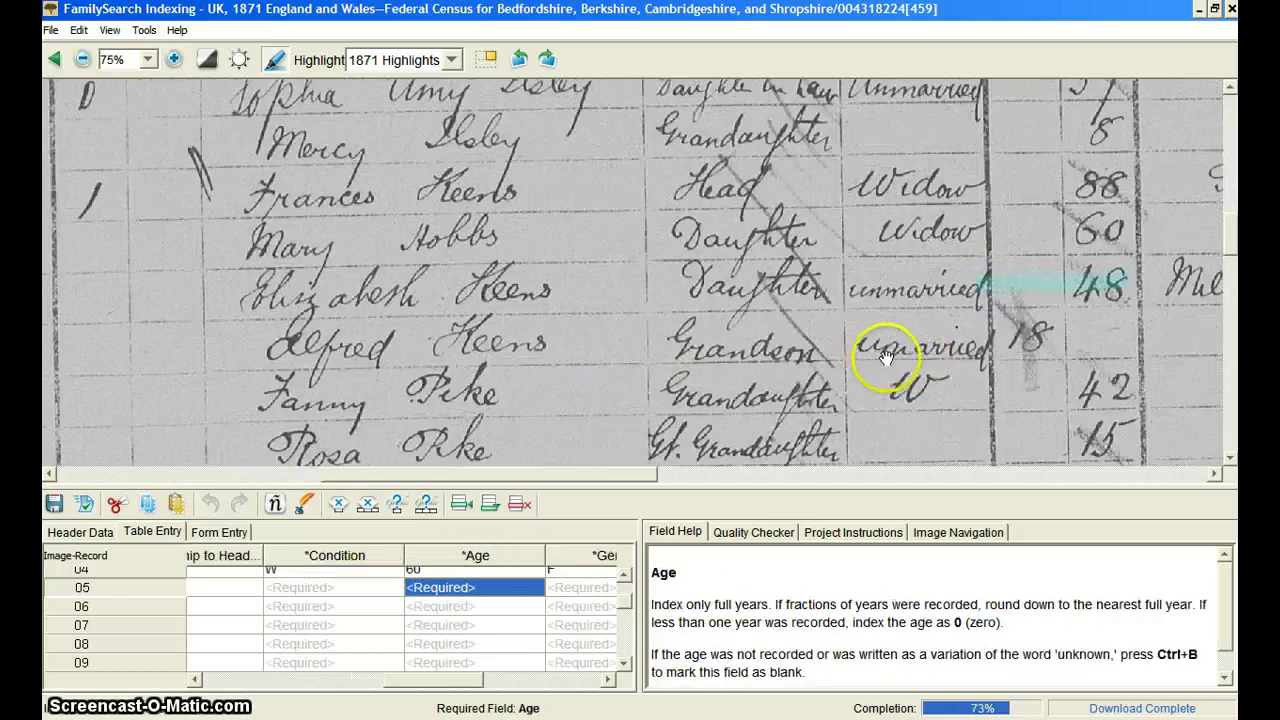
{"action": "key", "text": "shift+Tab"}
{"action": "key", "text": "shift+Tab"}
{"action": "key", "text": "shift+Tab"}
{"action": "key", "text": "shift+Tab"}
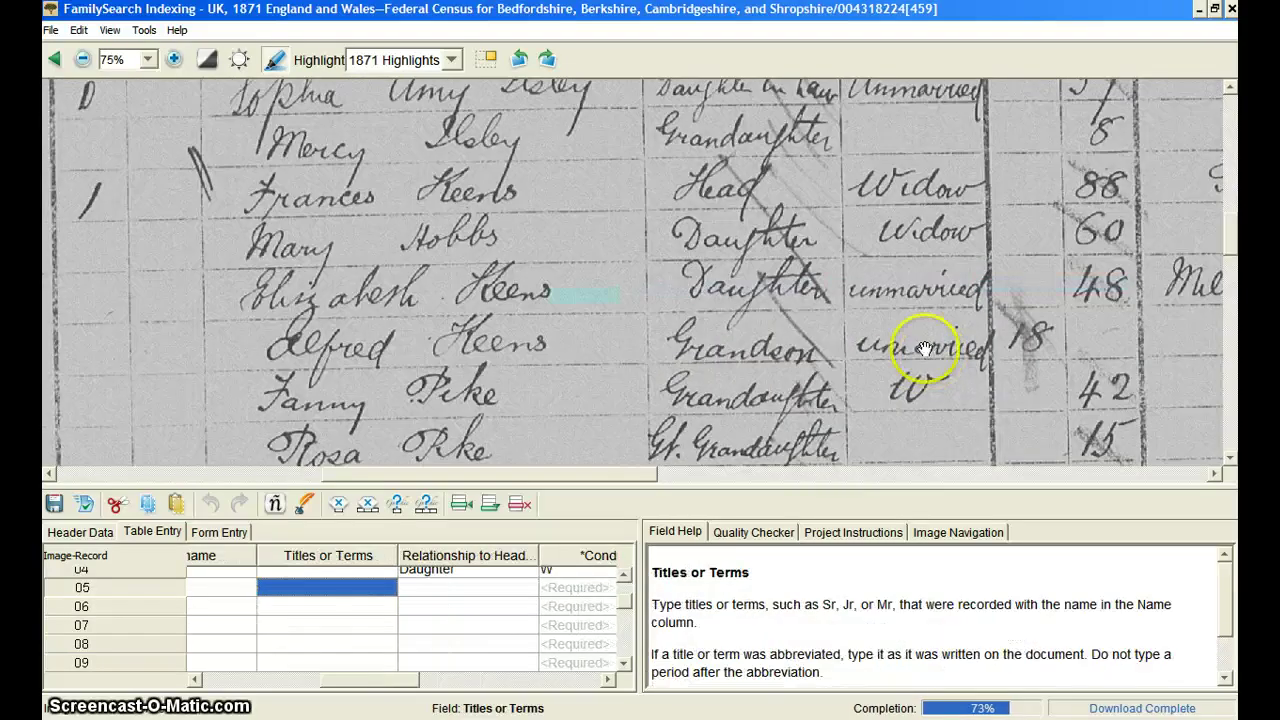
{"action": "key", "text": "shift+Tab"}
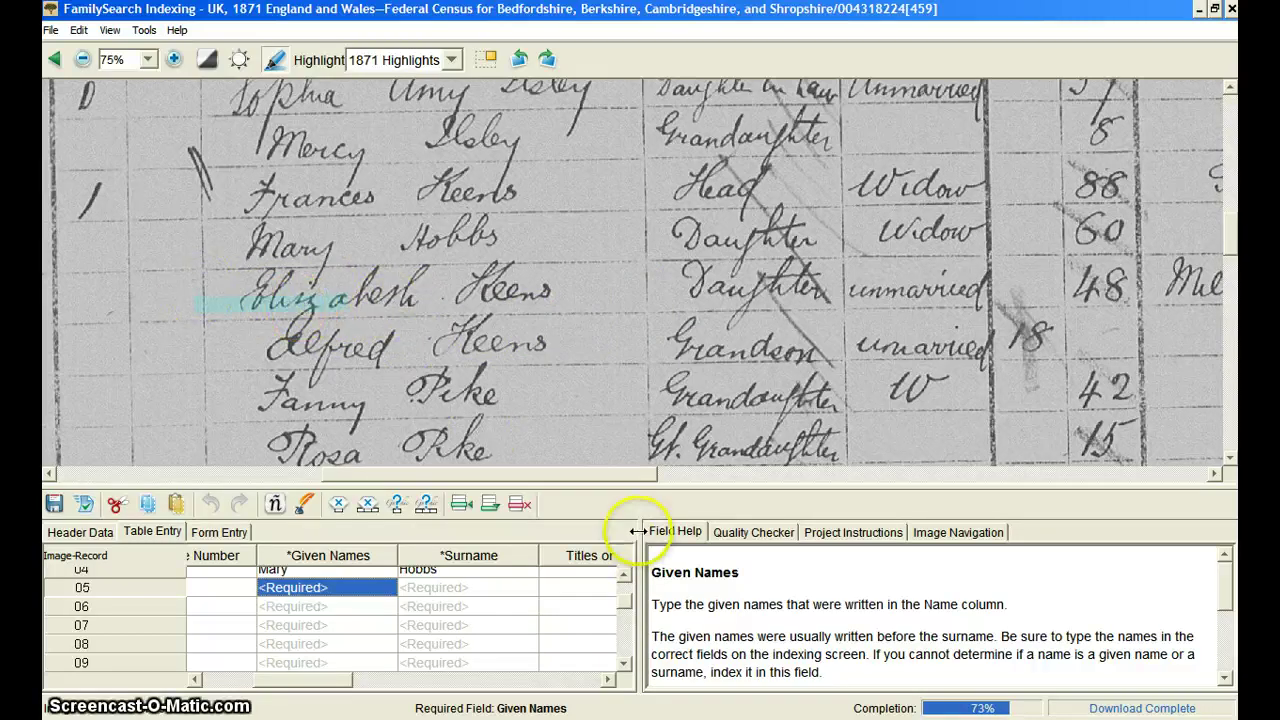
{"action": "type", "text": "El"}
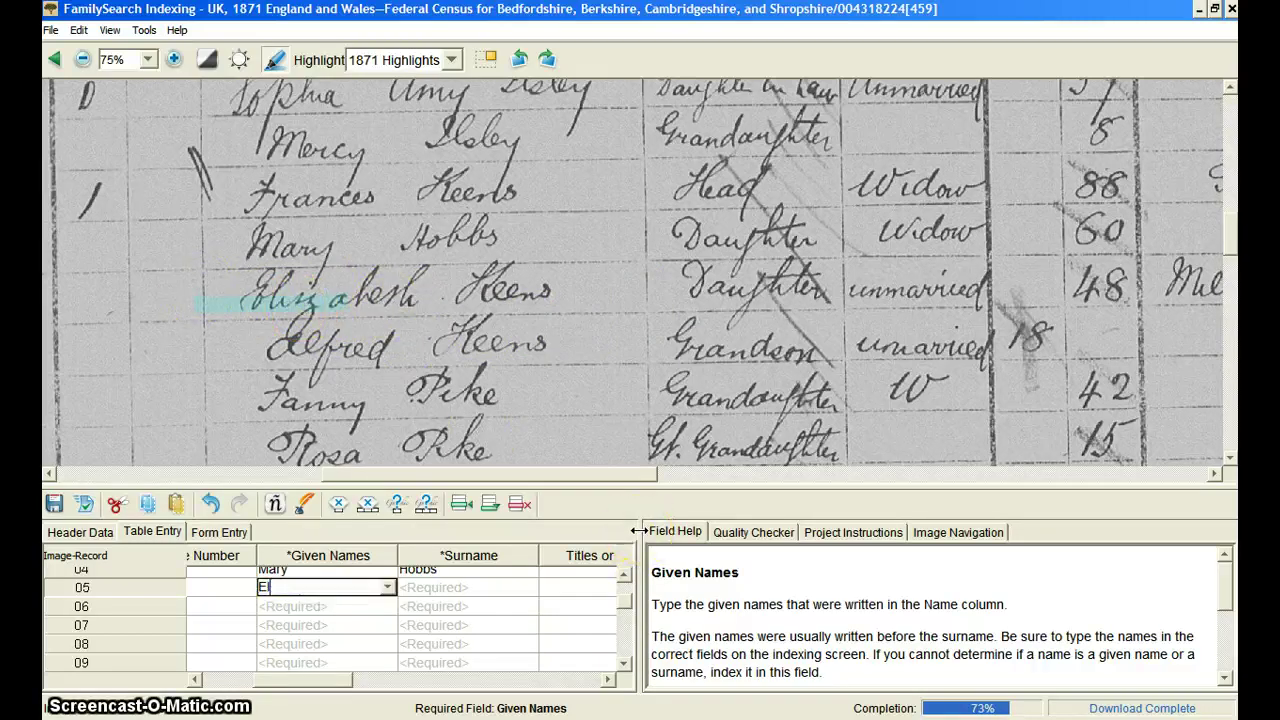
- Open the name Lookup dialog from record 05's Given Names dropdown
{"action": "left_click", "coordinate": [388, 588]}
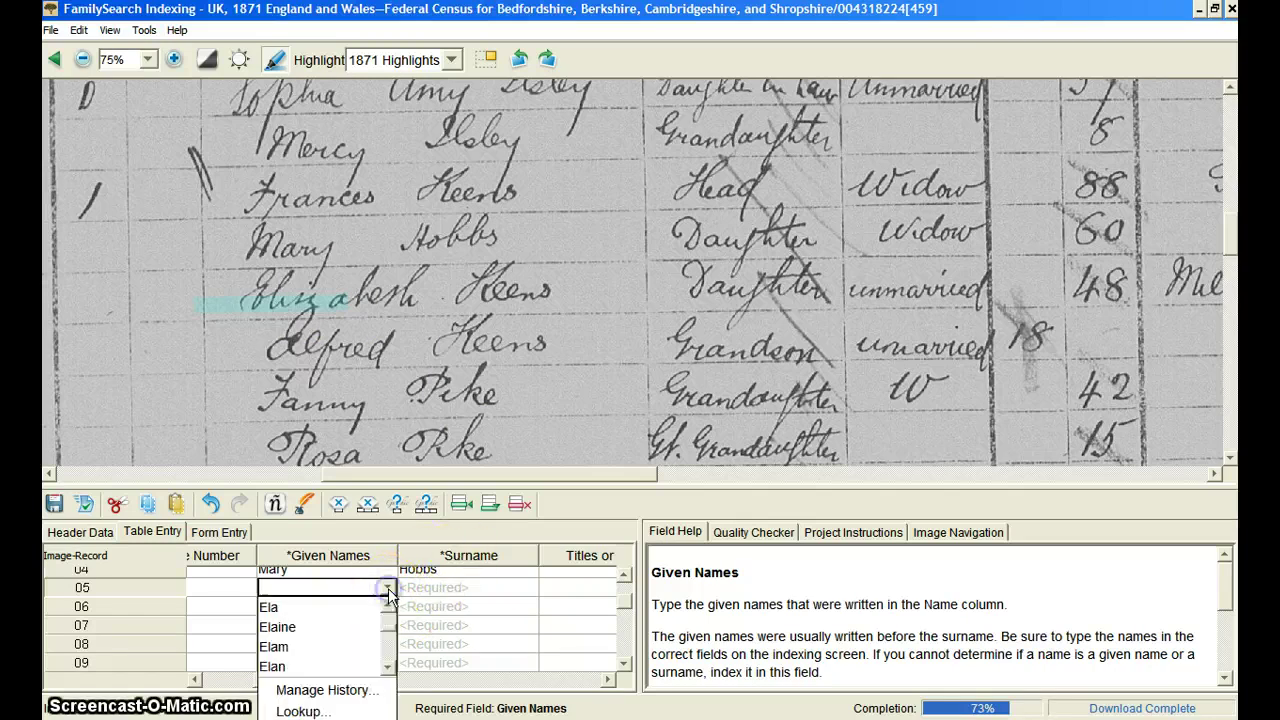
{"action": "left_click", "coordinate": [300, 711]}
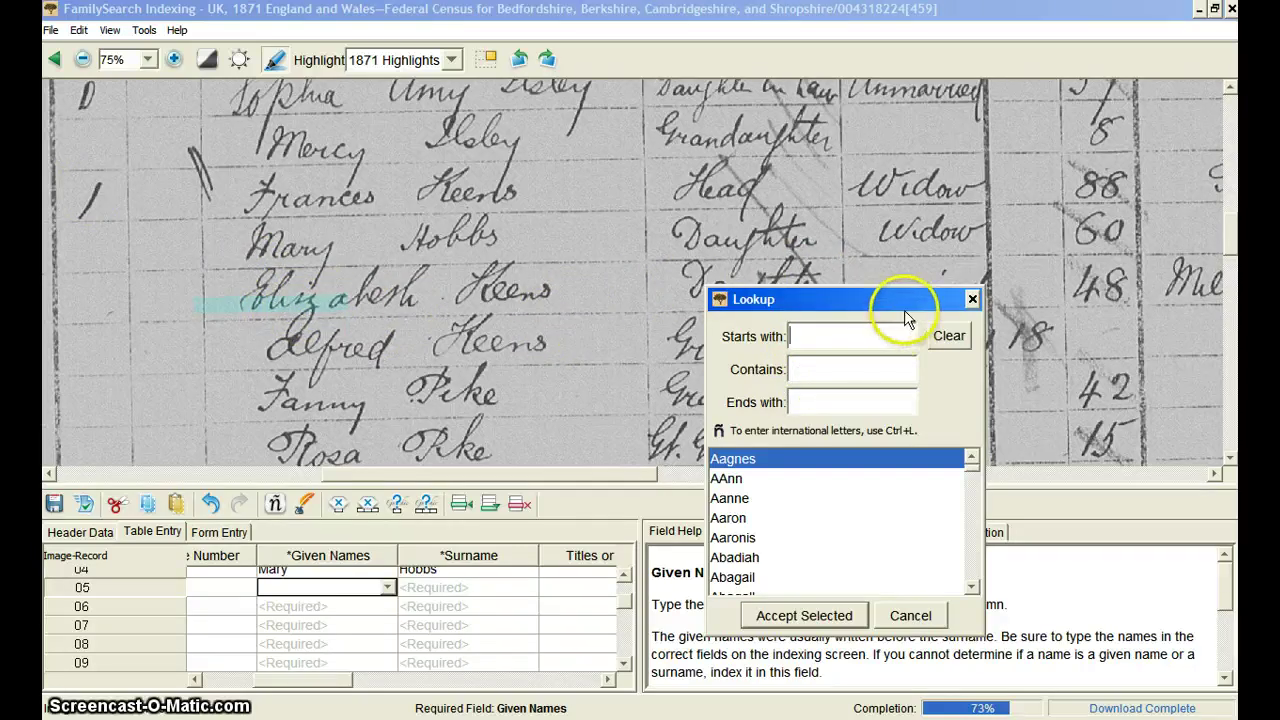
- Filter the Lookup names to those starting 'el', containing 'za' and ending 'eth'
{"action": "type", "text": "el"}
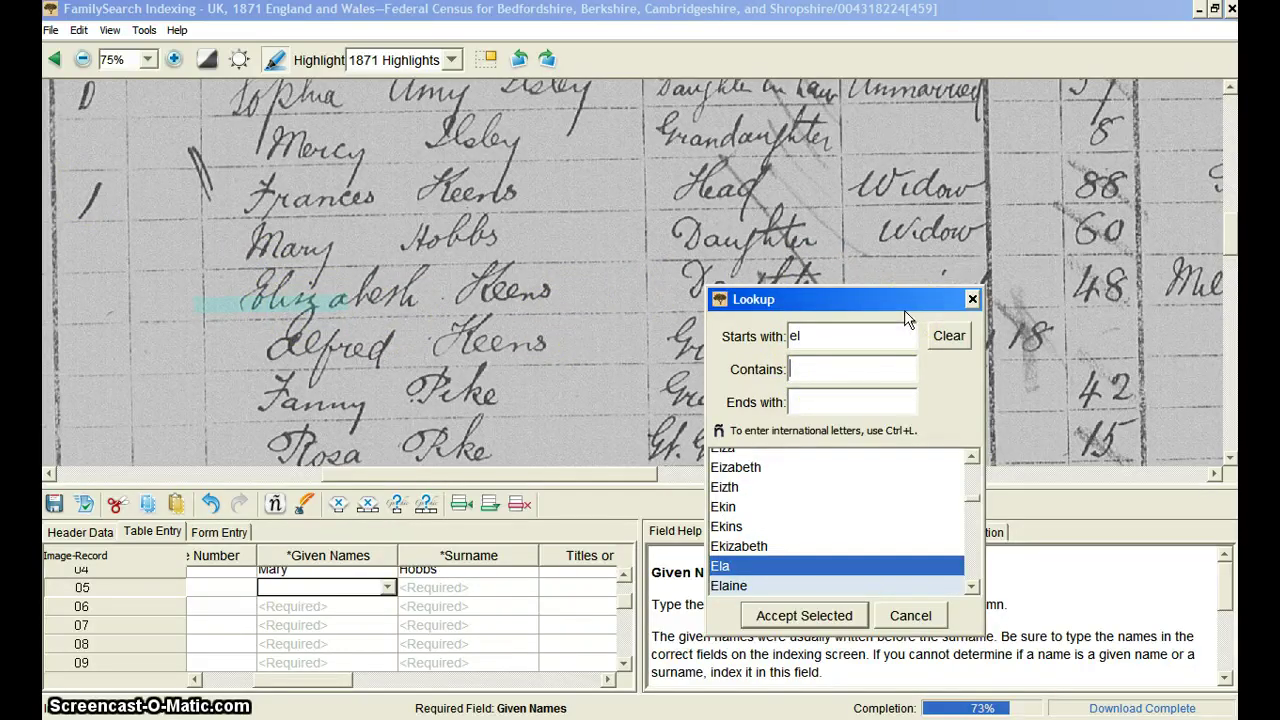
{"action": "type", "text": "za"}
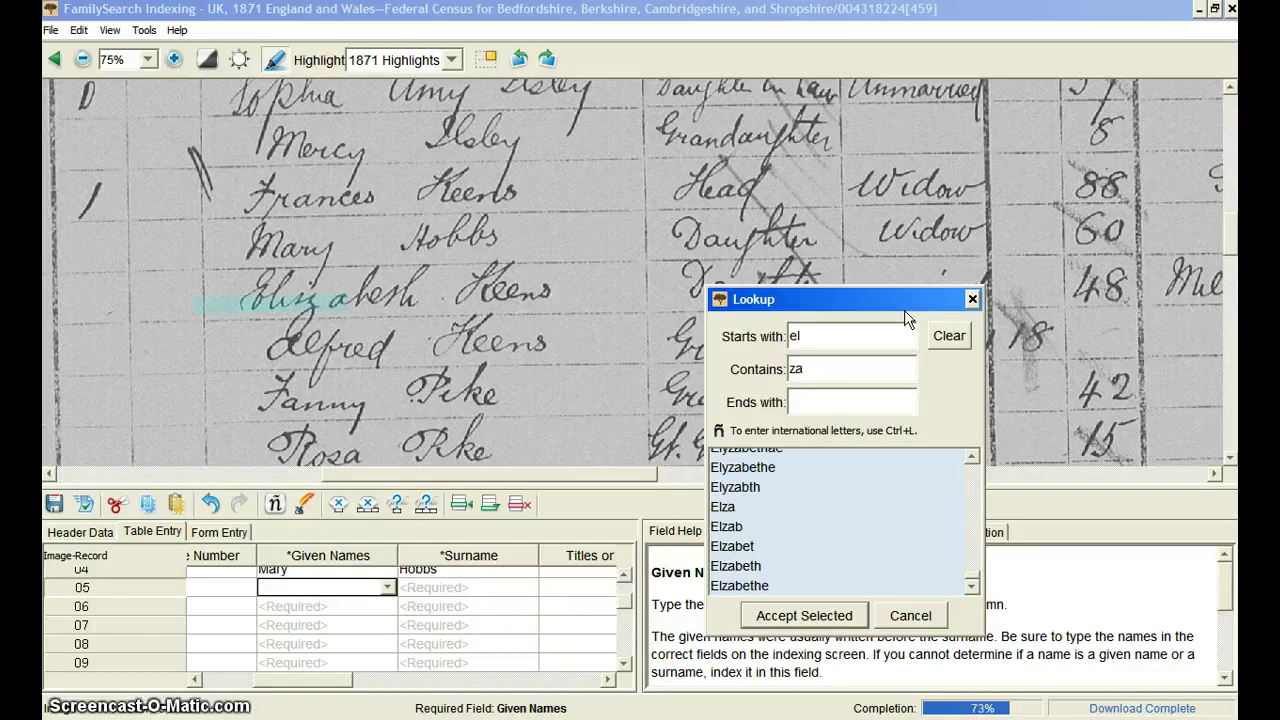
{"action": "key", "text": "Tab"}
{"action": "type", "text": "eth"}
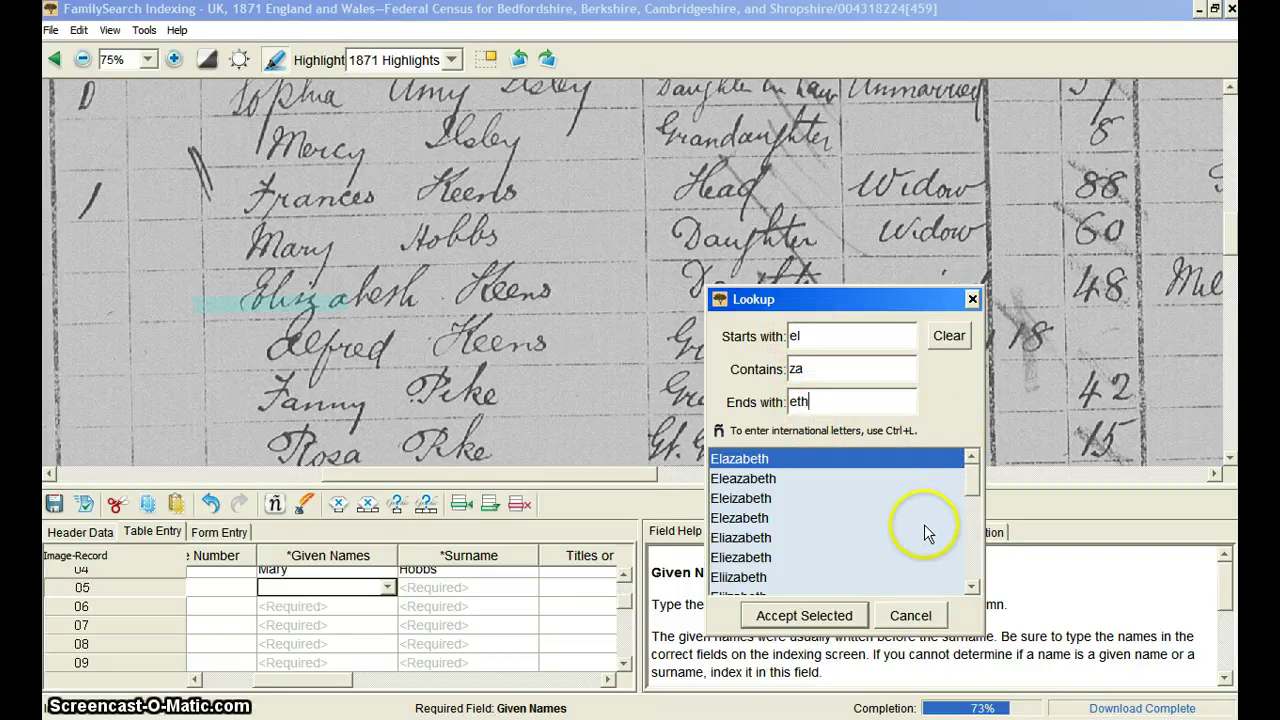
- Scroll the filtered list and pick Elizabeth as record 05's given name
{"action": "left_click", "coordinate": [972, 587]}
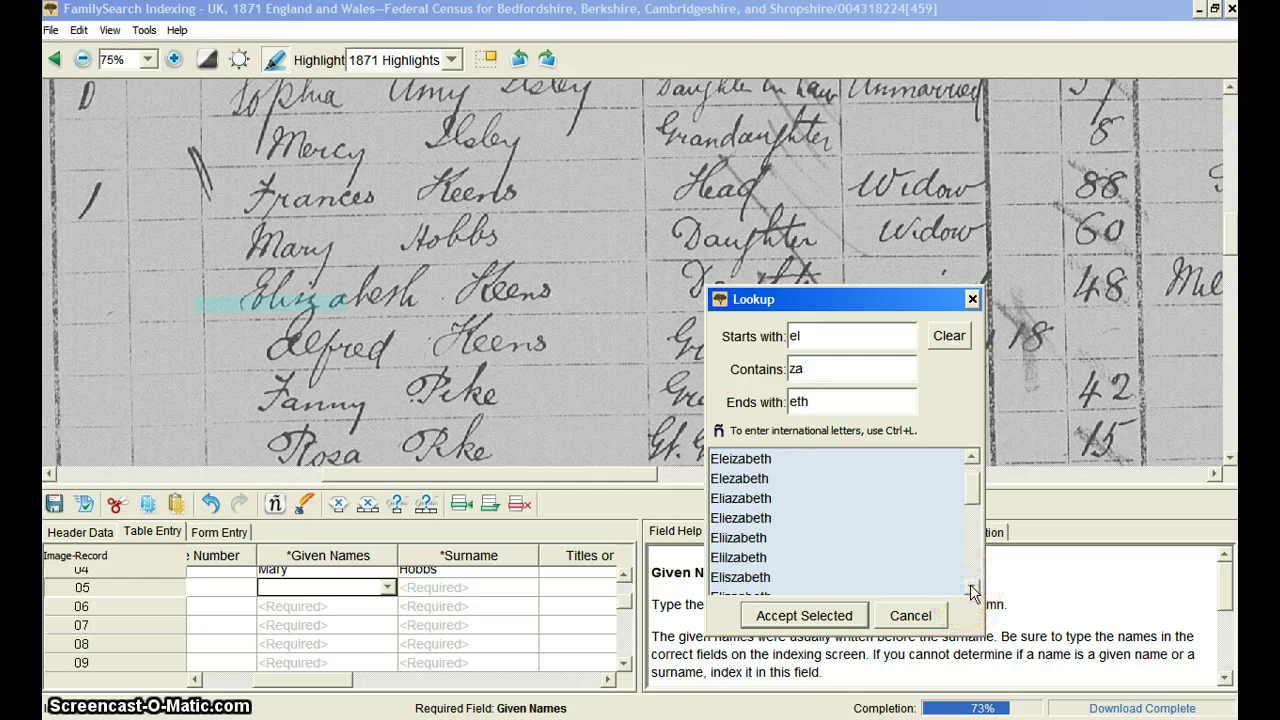
{"action": "left_click", "coordinate": [972, 587]}
{"action": "left_click", "coordinate": [972, 587]}
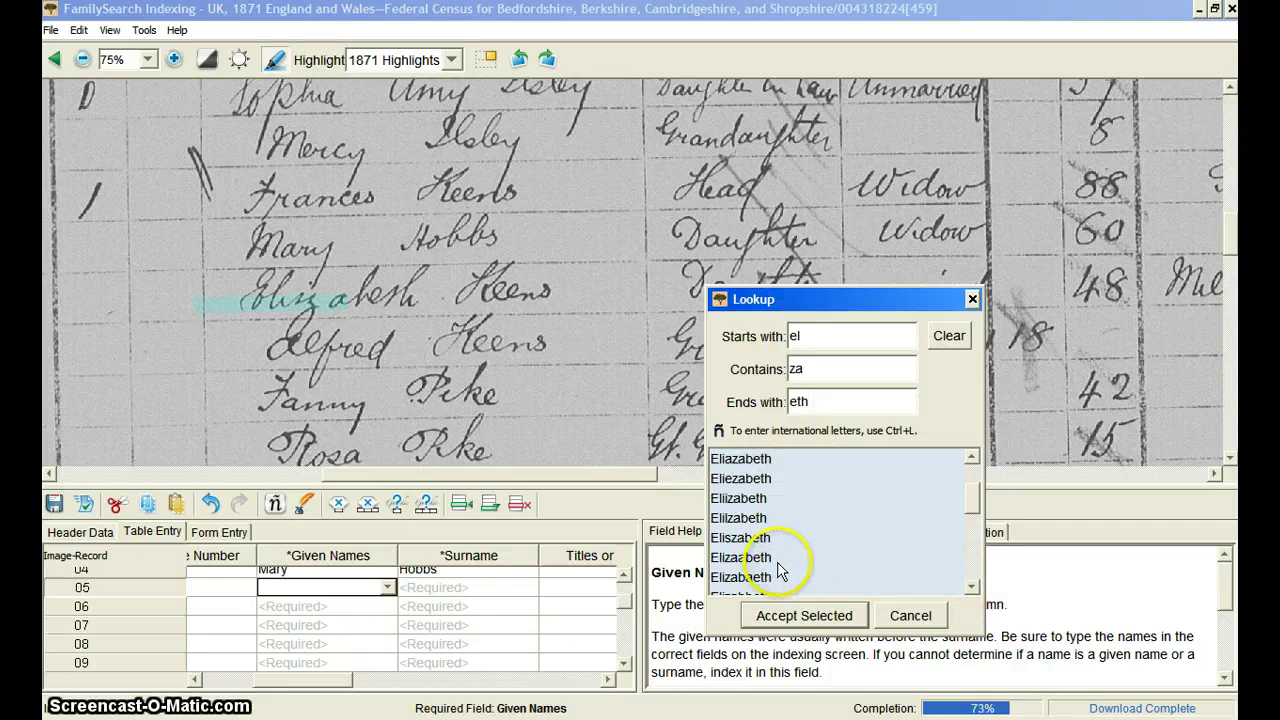
{"action": "left_click", "coordinate": [972, 587]}
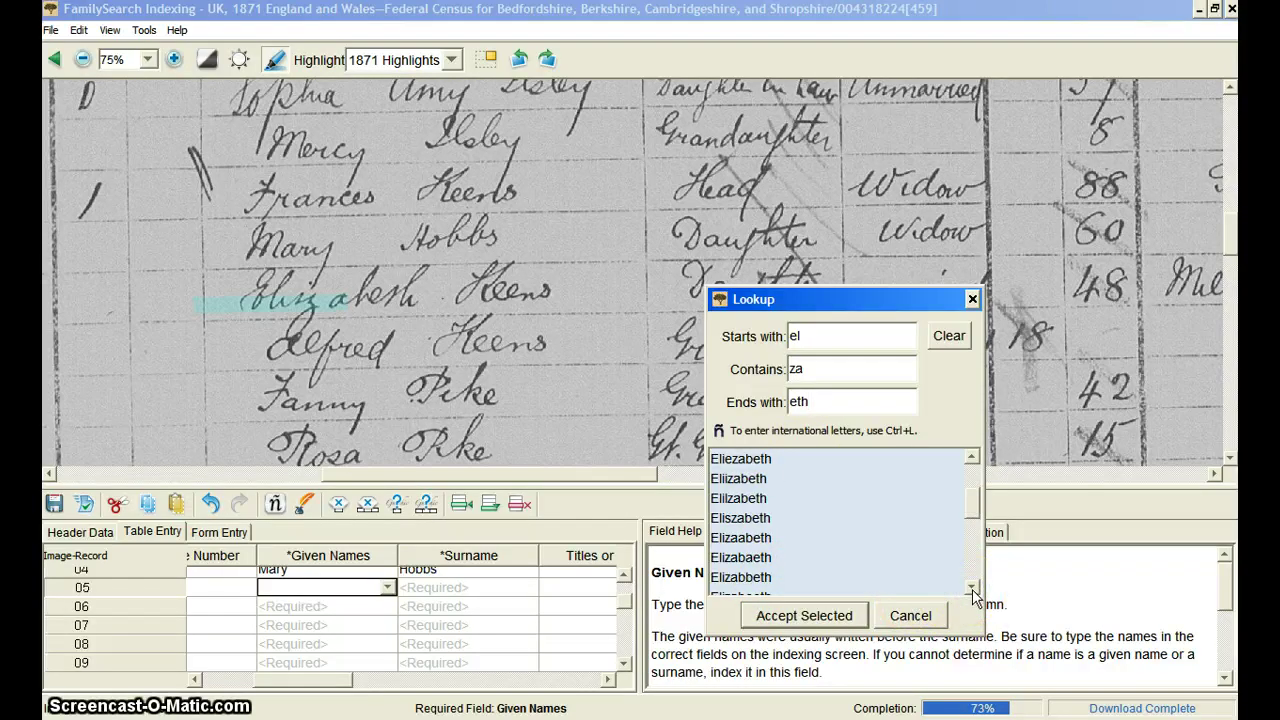
{"action": "left_click", "coordinate": [973, 589]}
{"action": "left_click", "coordinate": [973, 589]}
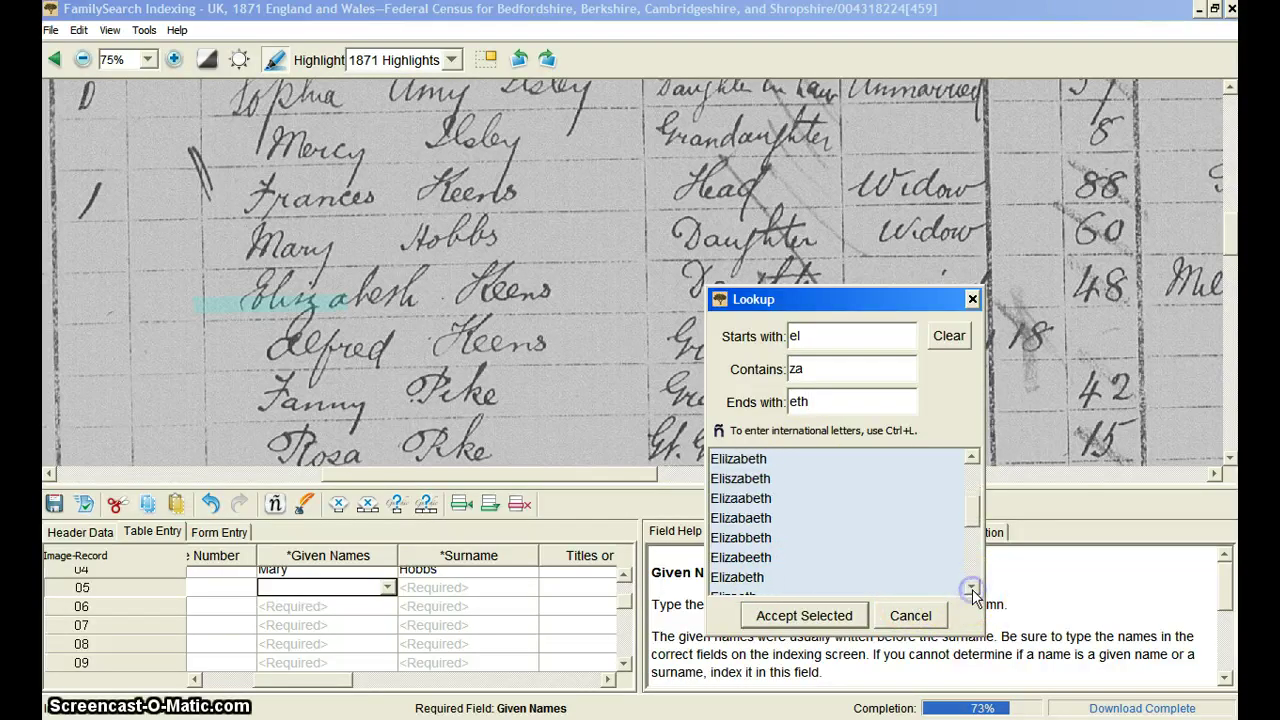
{"action": "double_click", "coordinate": [745, 577]}
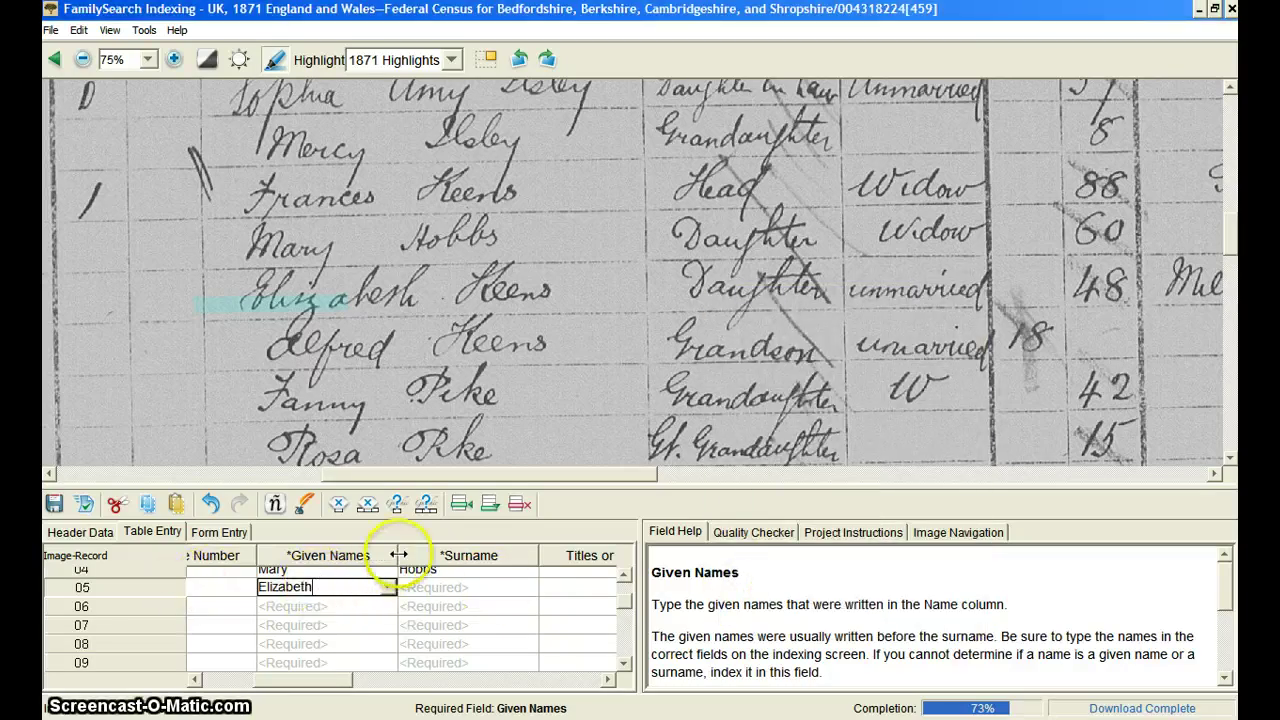
{"action": "key", "text": "Tab"}
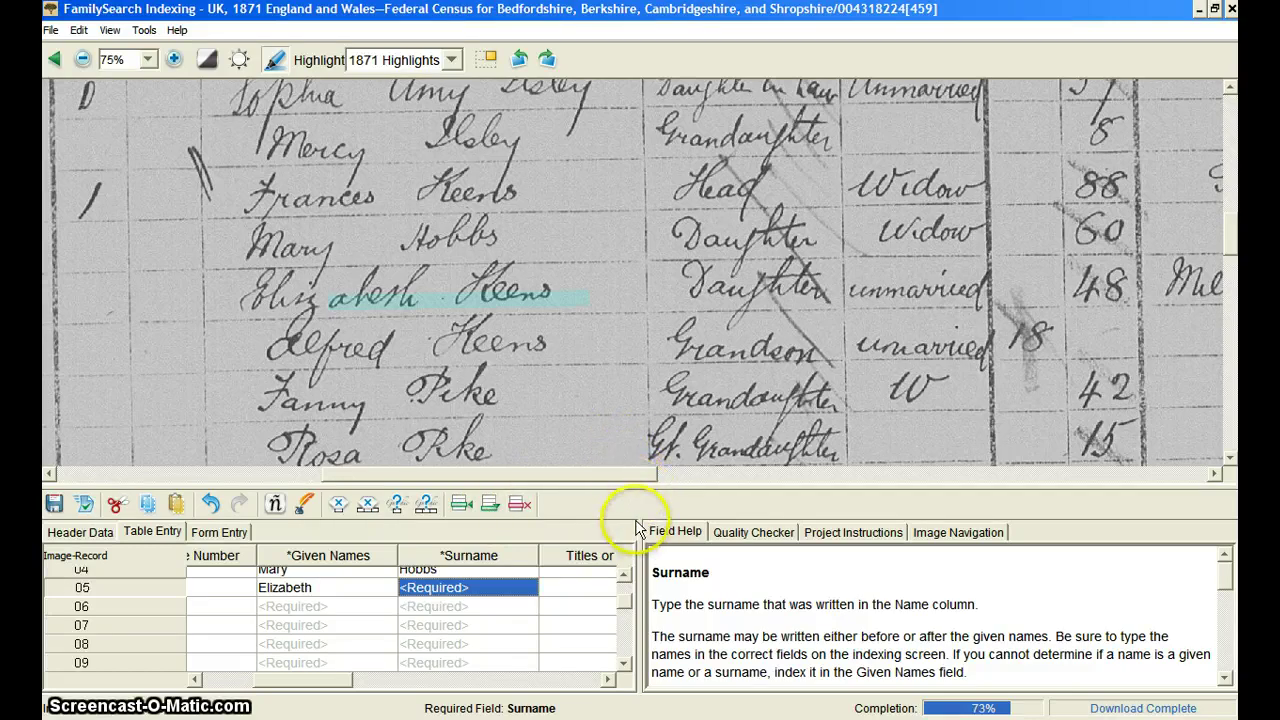
- Enter Keens as record 05's surname and advance past Titles or Terms to Relationship to Head
{"action": "type", "text": "Keens"}
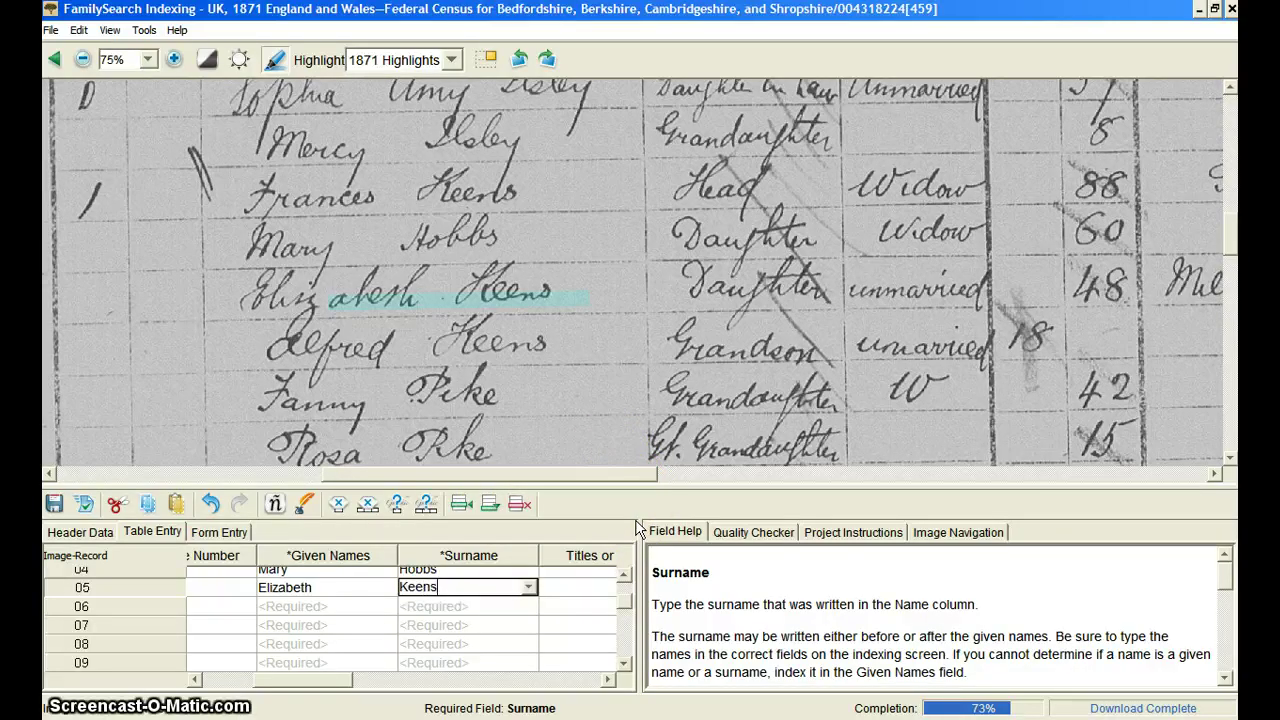
{"action": "key", "text": "Tab"}
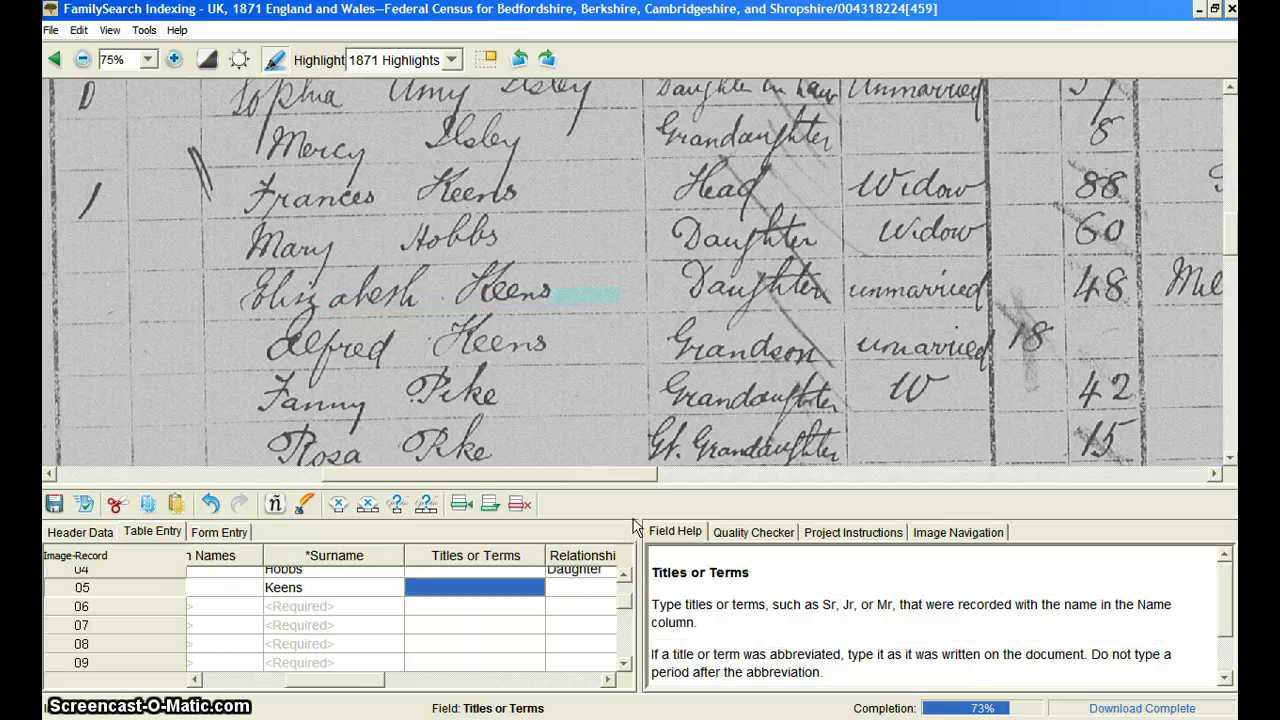
{"action": "key", "text": "Tab"}
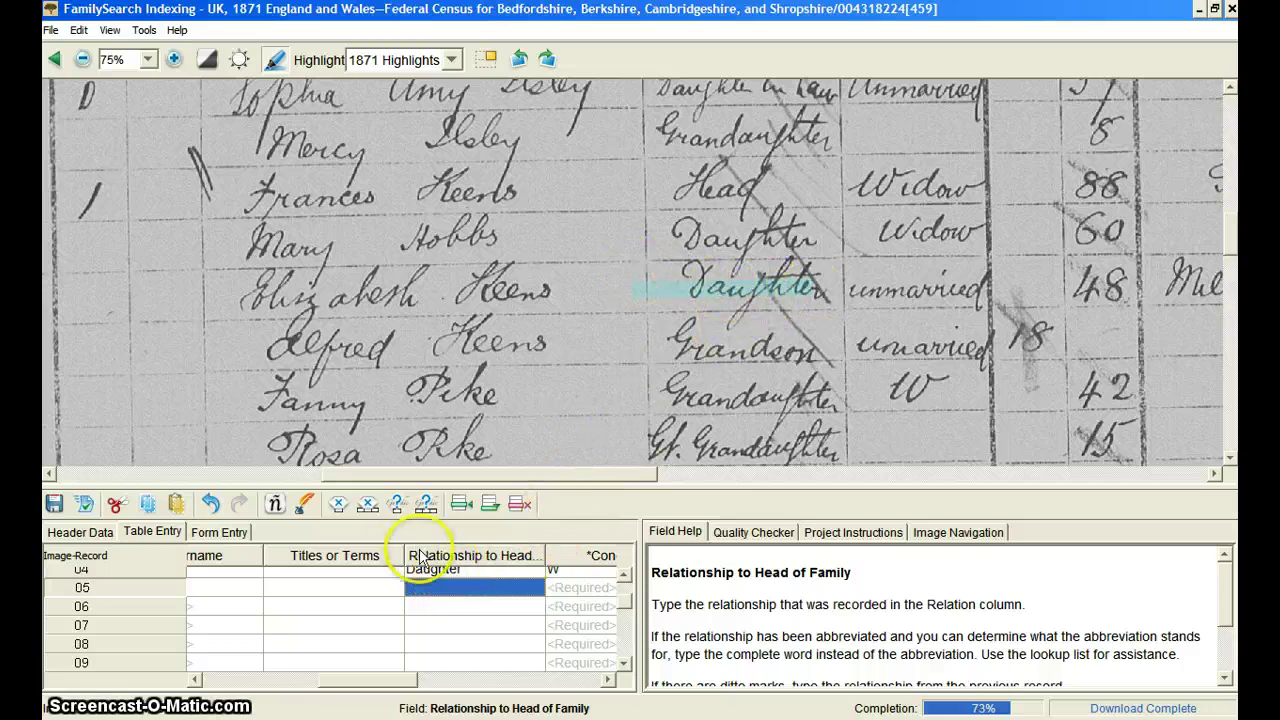
- Copy Daughter from the record above as record 05's relationship to head
{"action": "key", "text": "ctrl+d"}
{"action": "type", "text": "Daughter"}
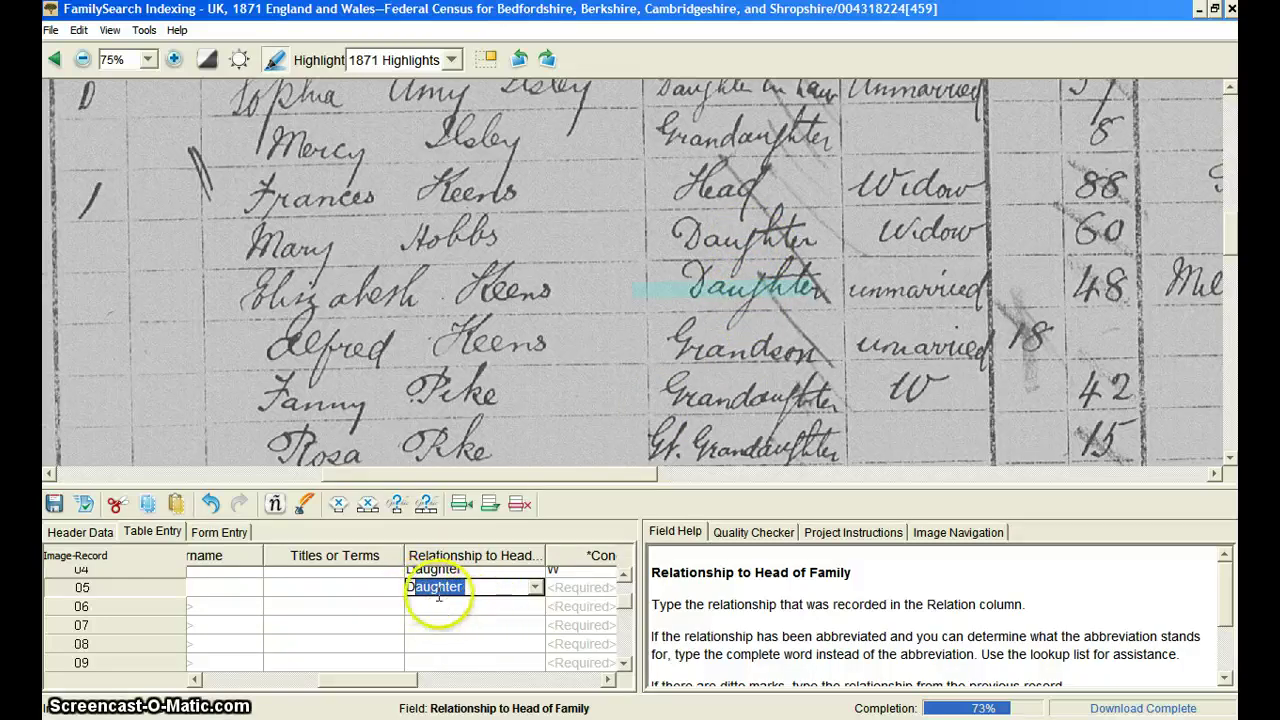
{"action": "key", "text": "Tab"}
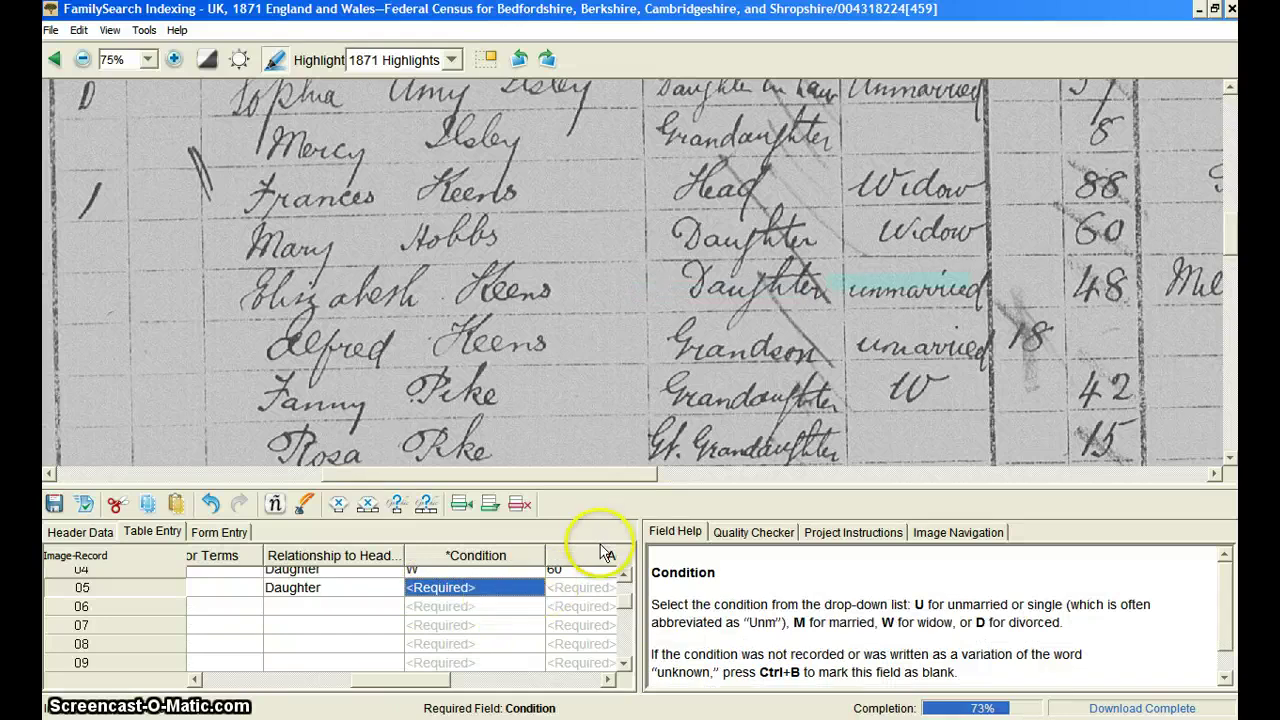
- Enter condition U, age 48 and gender F for record 05
{"action": "type", "text": "U"}
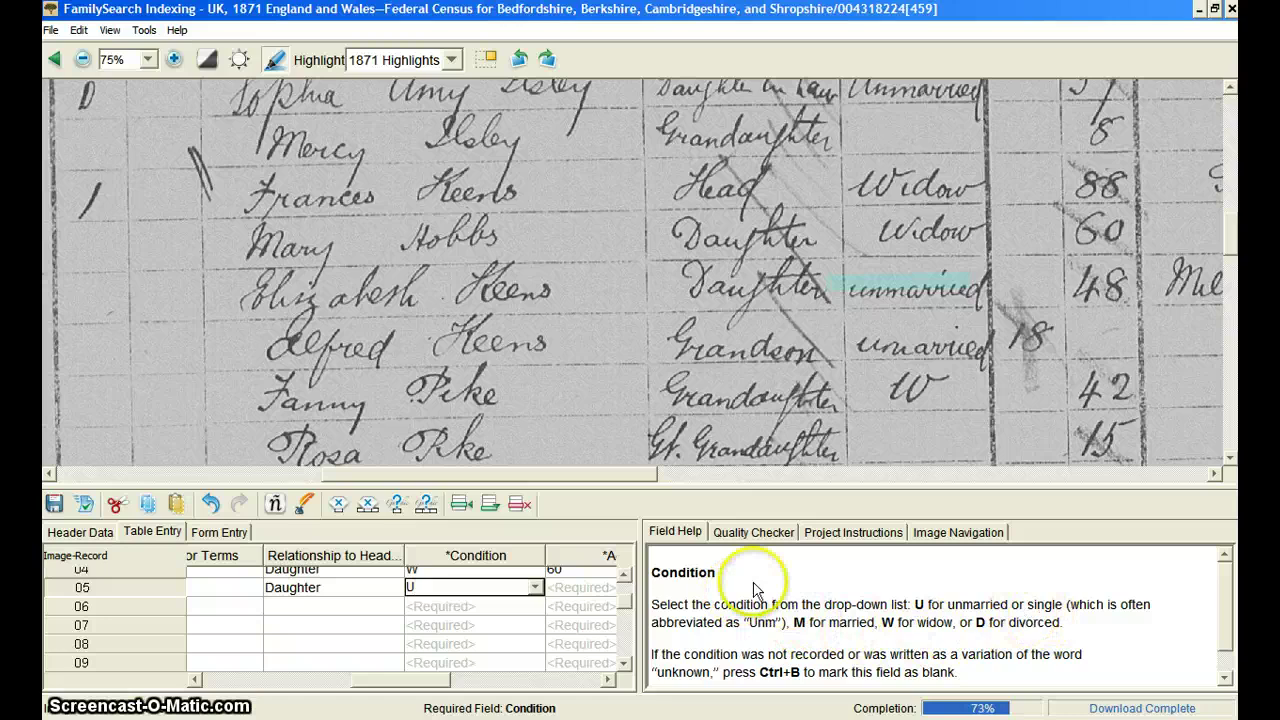
{"action": "key", "text": "Tab"}
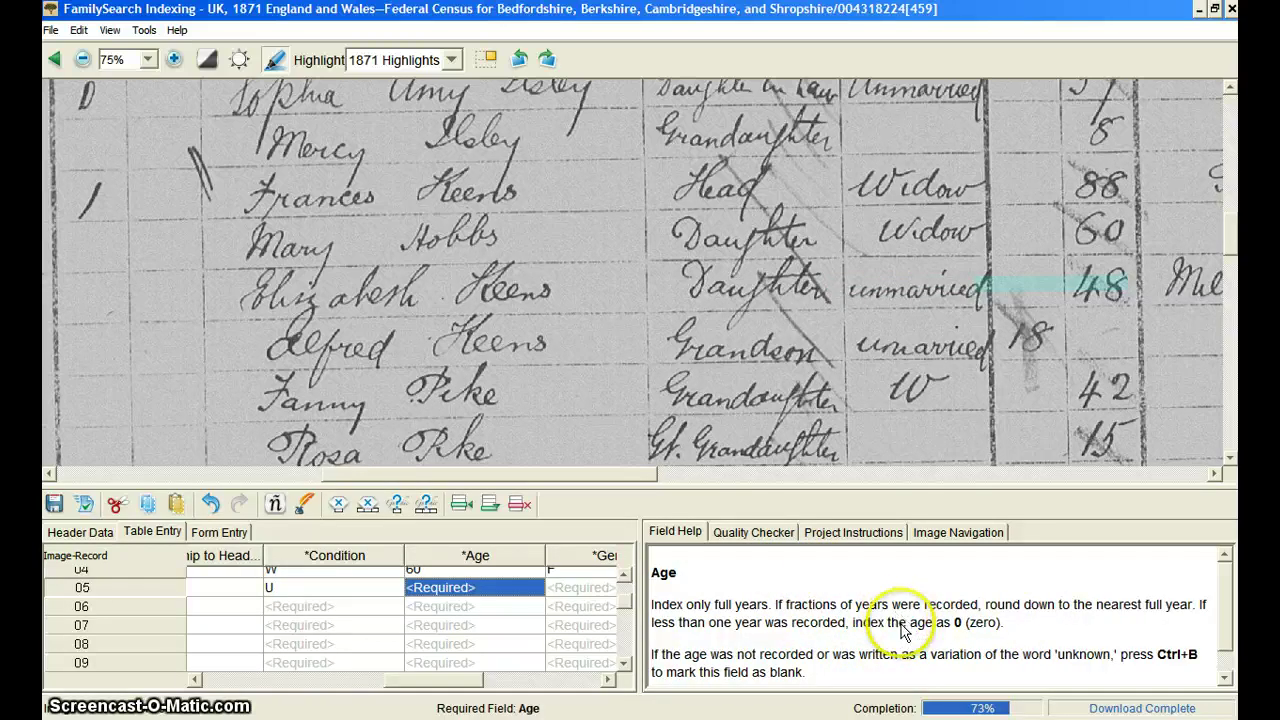
{"action": "type", "text": "48"}
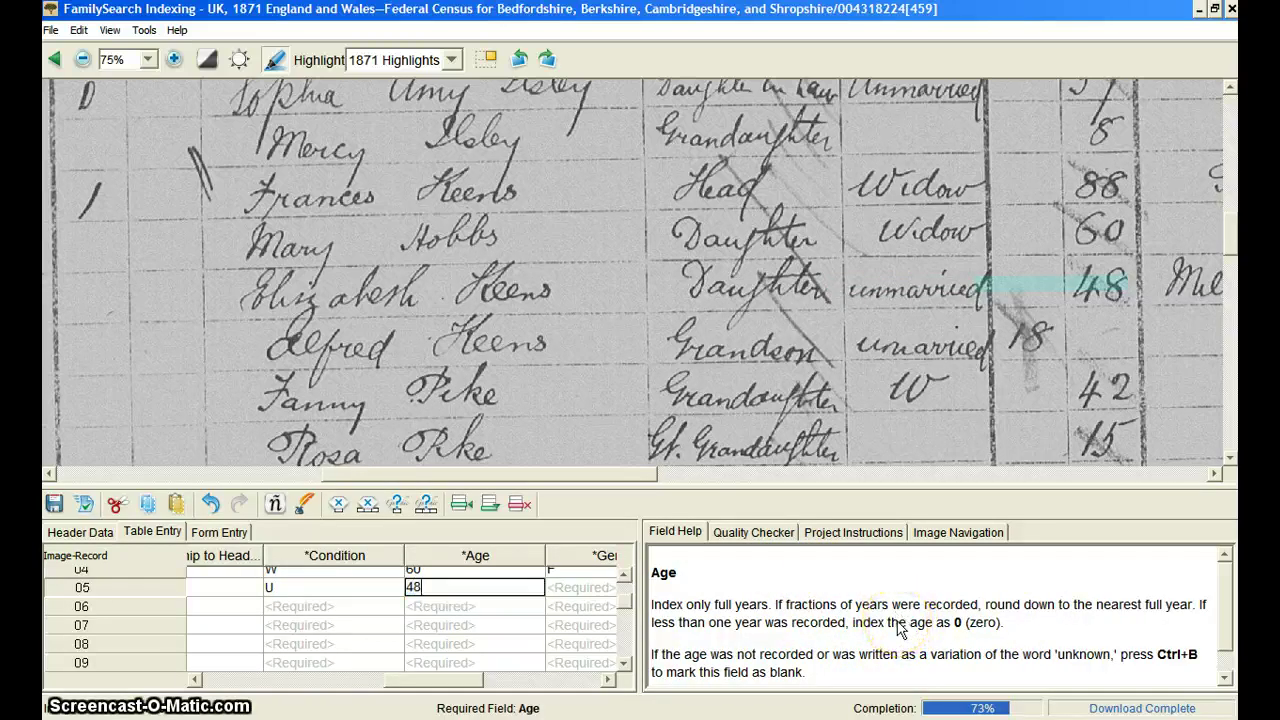
{"action": "key", "text": "Tab"}
{"action": "type", "text": "F"}
{"action": "key", "text": "Tab"}
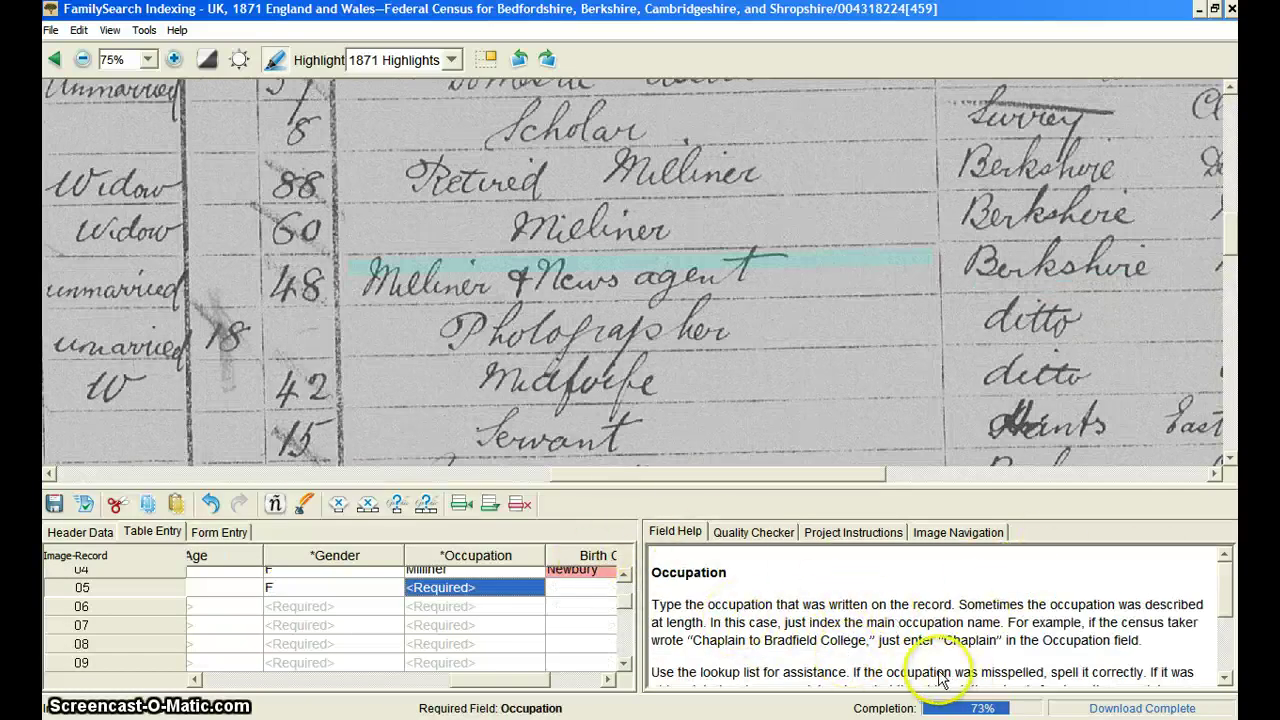
- Enter 'Milliner And Newsagent' as record 05's occupation, overriding the autocomplete suggestion
{"action": "type", "text": "Milliner"}
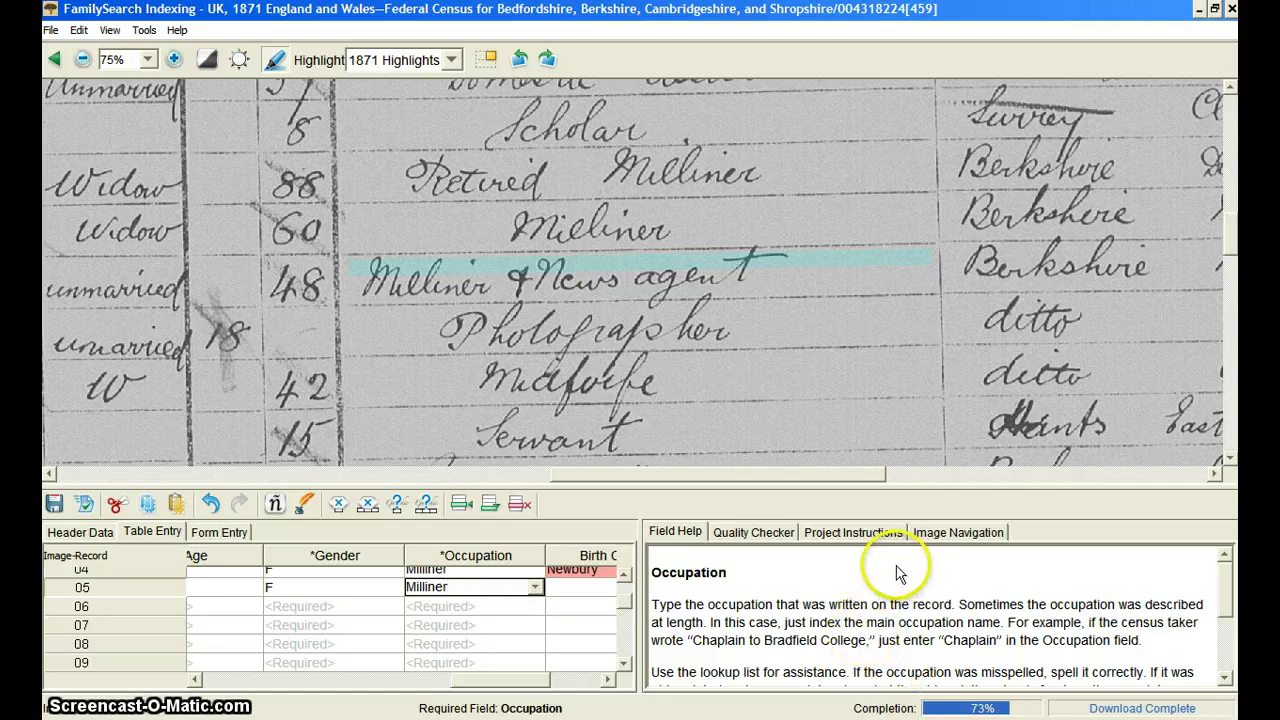
{"action": "left_click", "coordinate": [1228, 680]}
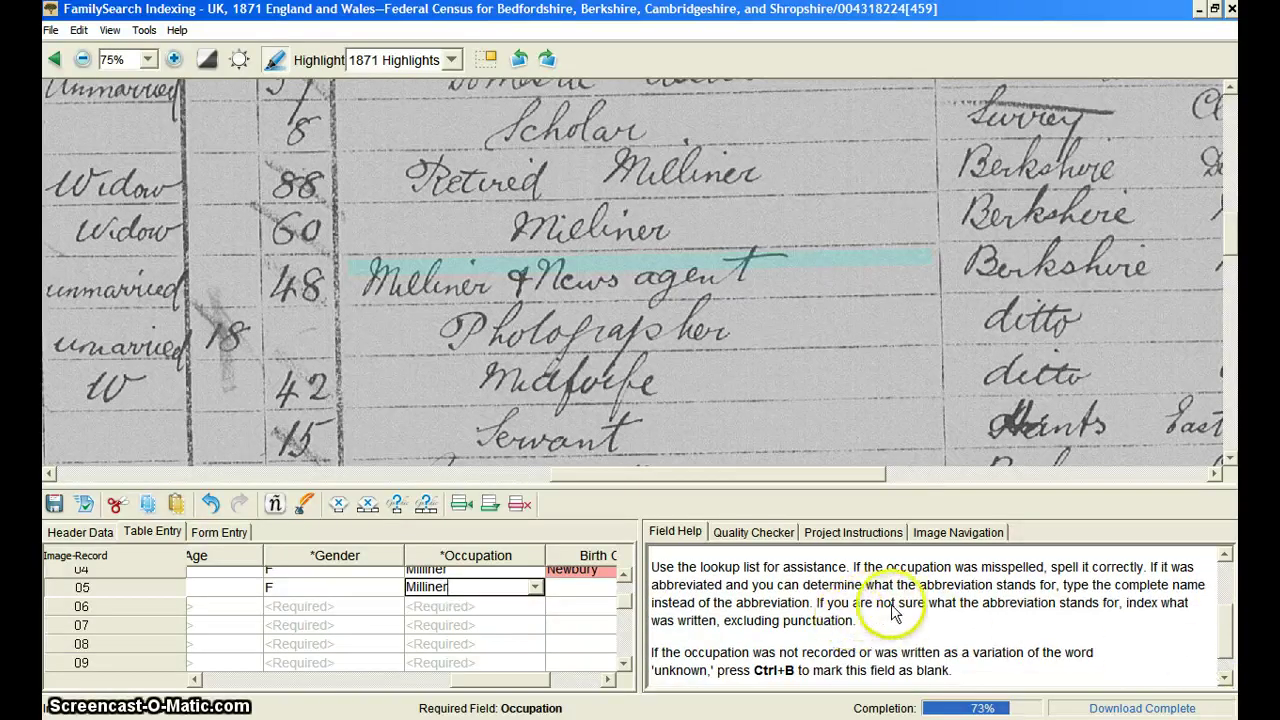
{"action": "left_click", "coordinate": [1226, 618]}
{"action": "left_click_drag", "start_coordinate": [1226, 618], "coordinate": [1228, 605]}
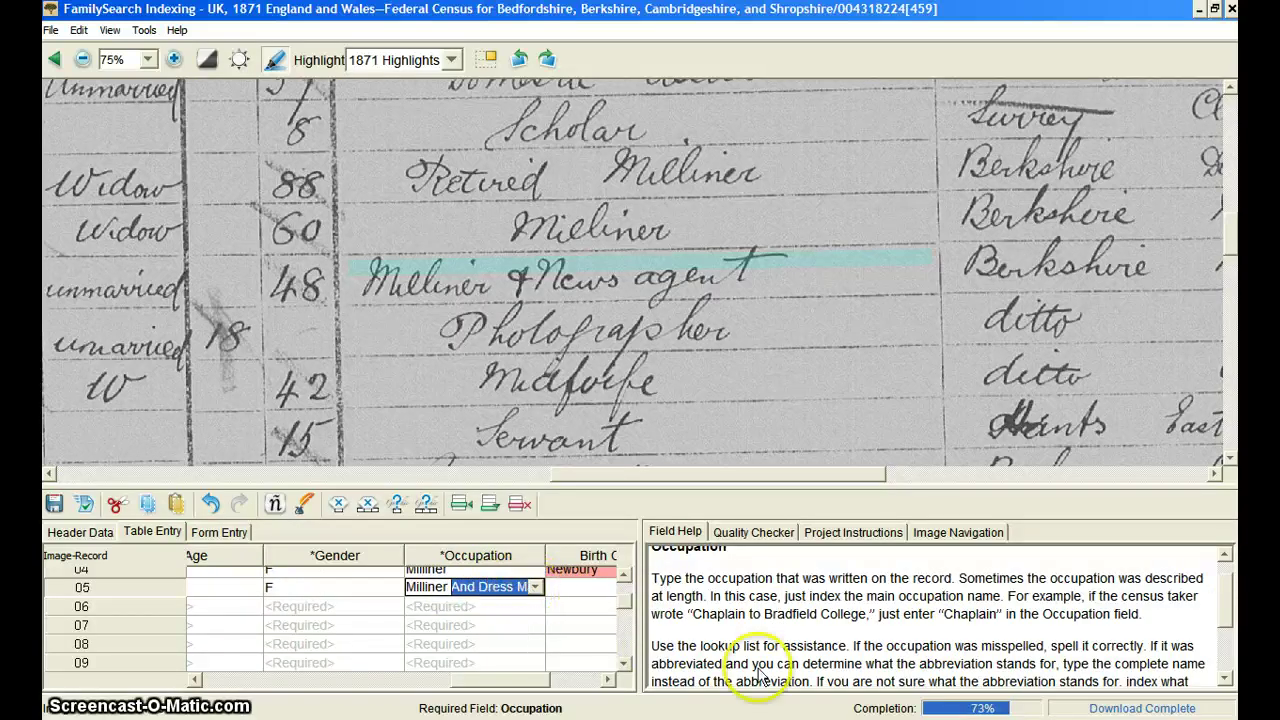
{"action": "type", "text": "And"}
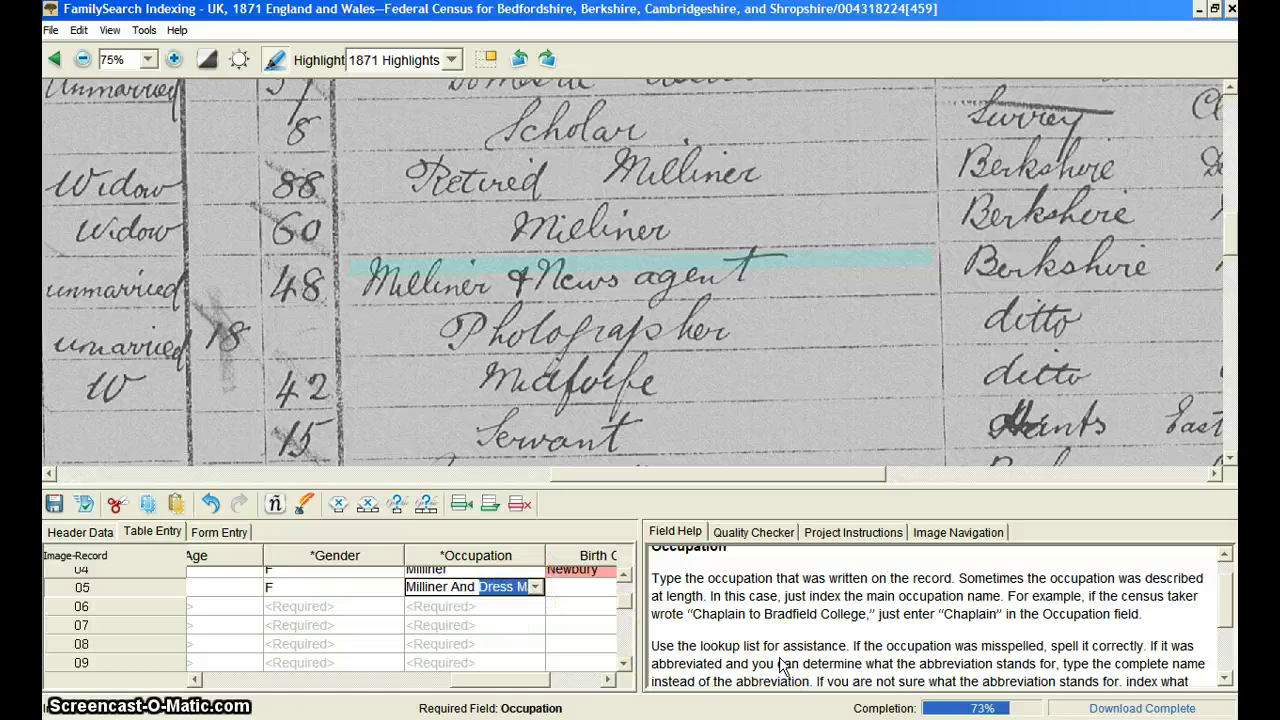
{"action": "type", "text": " Newsa"}
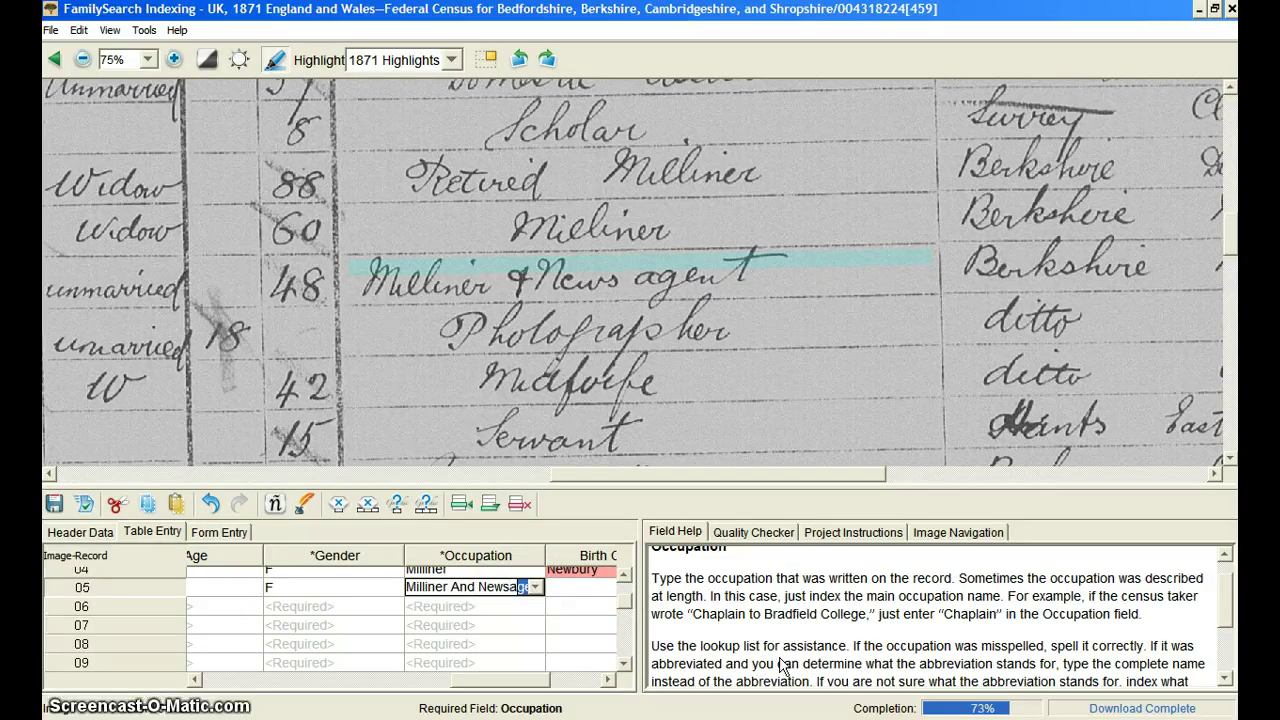
{"action": "key", "text": "Tab"}
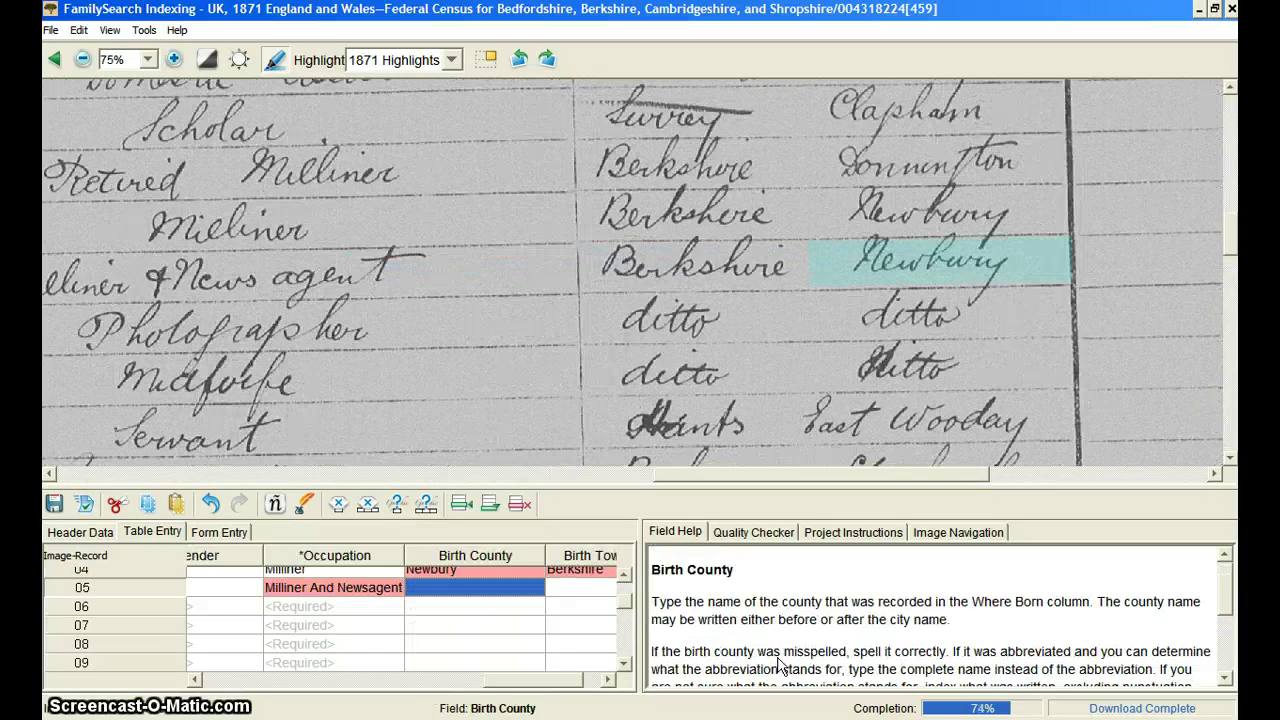
- Revise record 05's occupation, give her birthplace Newbury, Berkshire, and begin record 06
{"action": "left_click", "coordinate": [368, 590]}
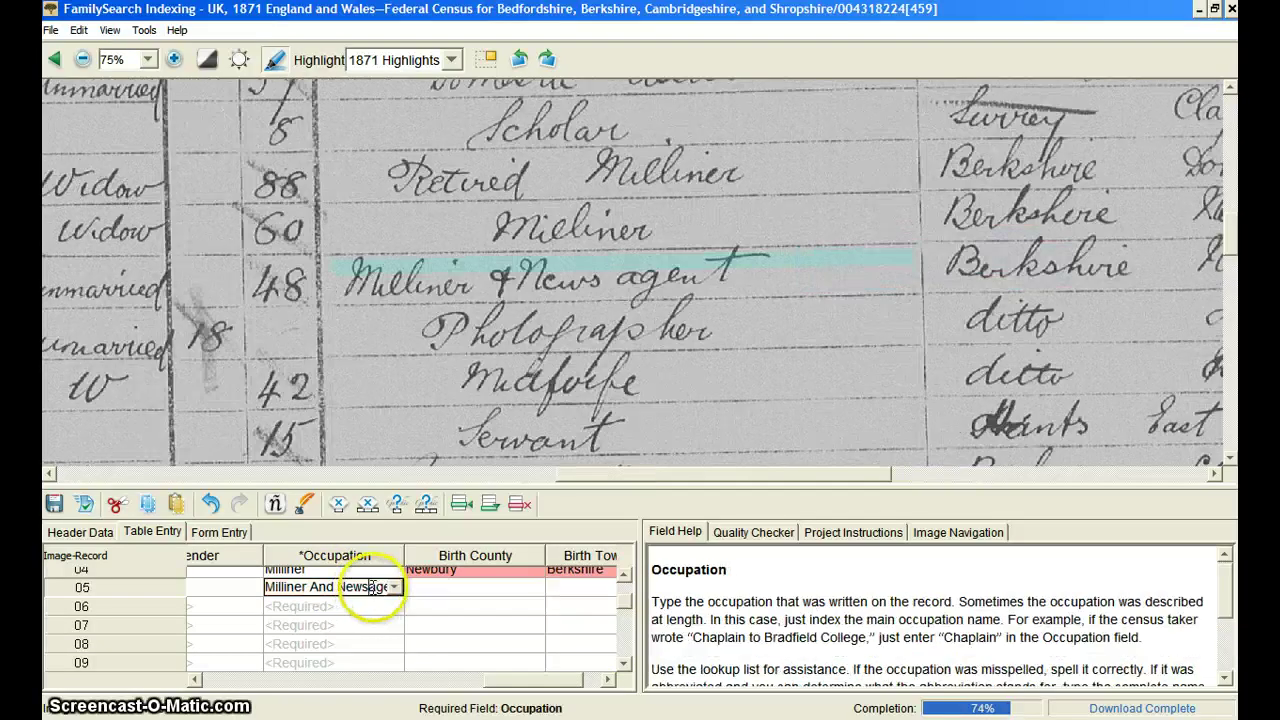
{"action": "key", "text": "Tab"}
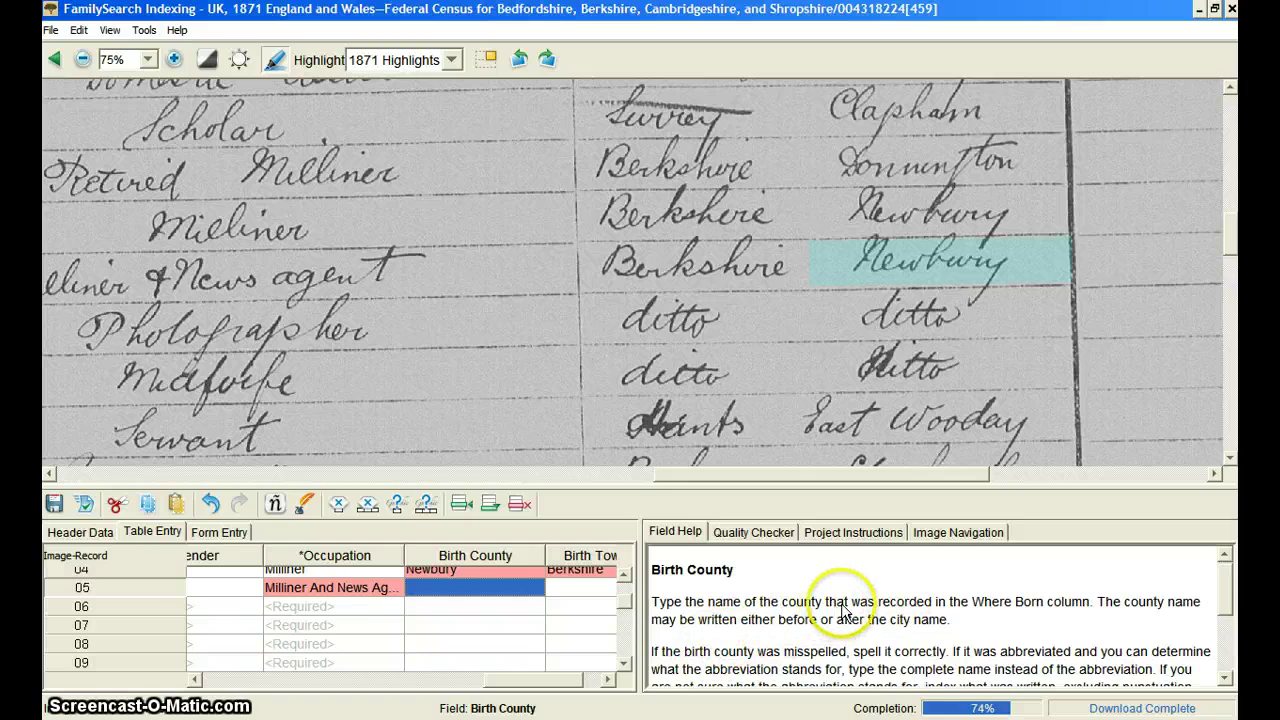
{"action": "type", "text": "Newbury"}
{"action": "key", "text": "Tab"}
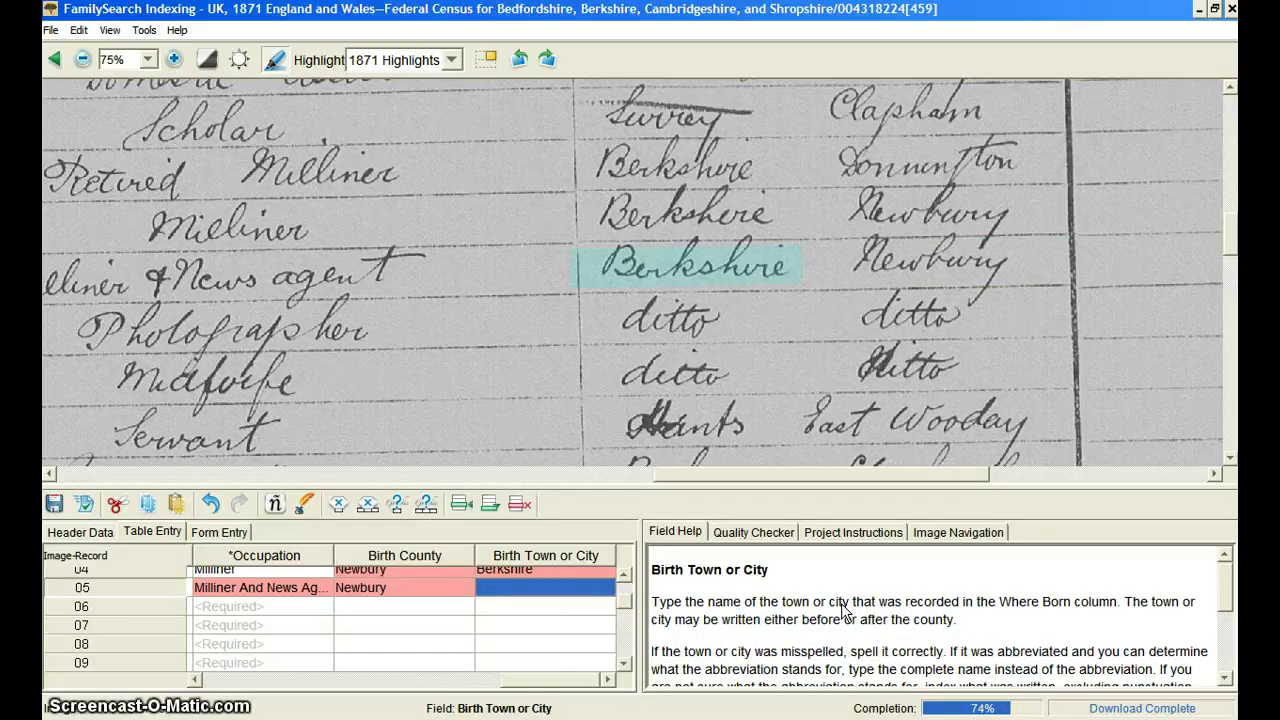
{"action": "type", "text": "Berkshire"}
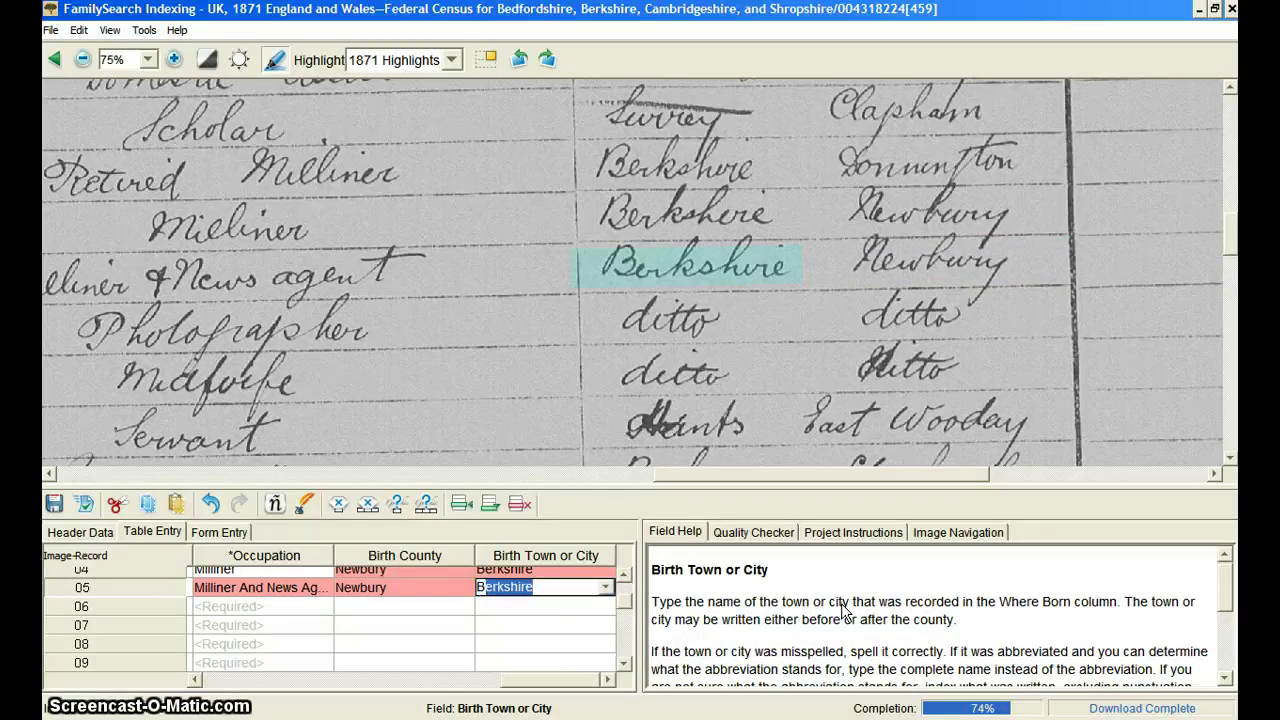
{"action": "key", "text": "Tab"}
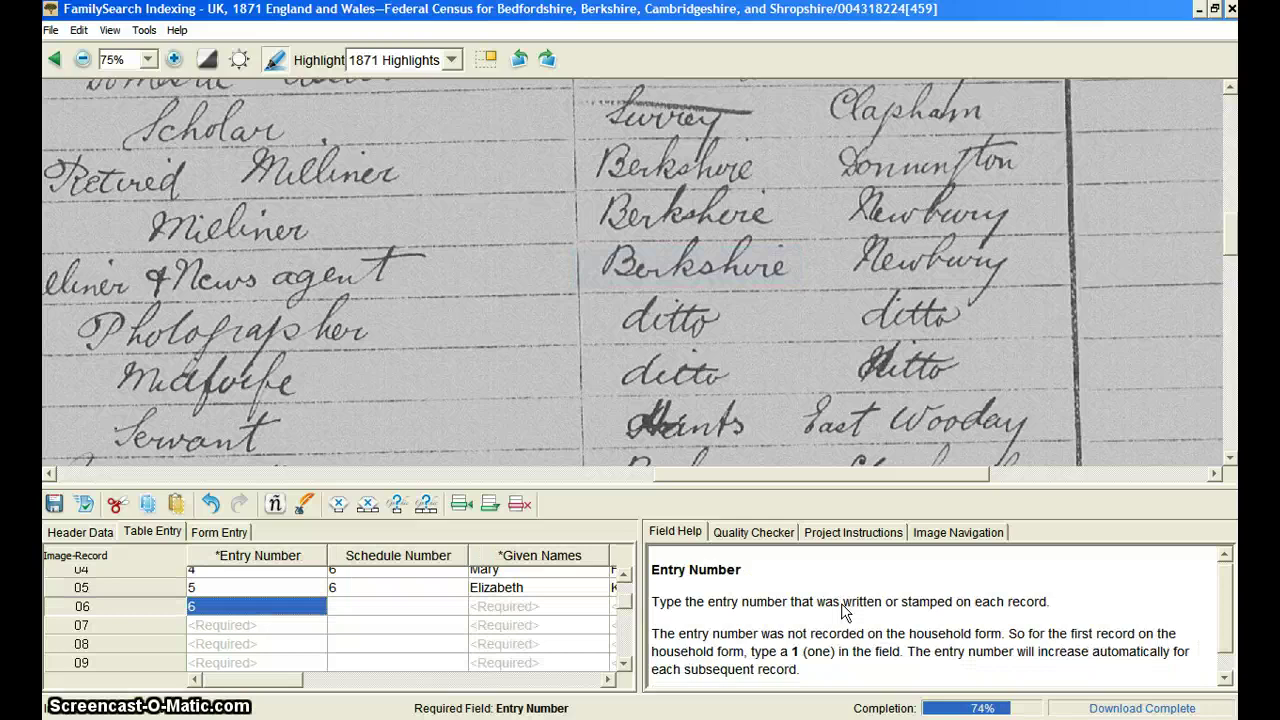
- Keep schedule number 6 for record 06, then open and close the Help menu without choosing
{"action": "key", "text": "Tab"}
{"action": "left_click", "coordinate": [838, 605]}
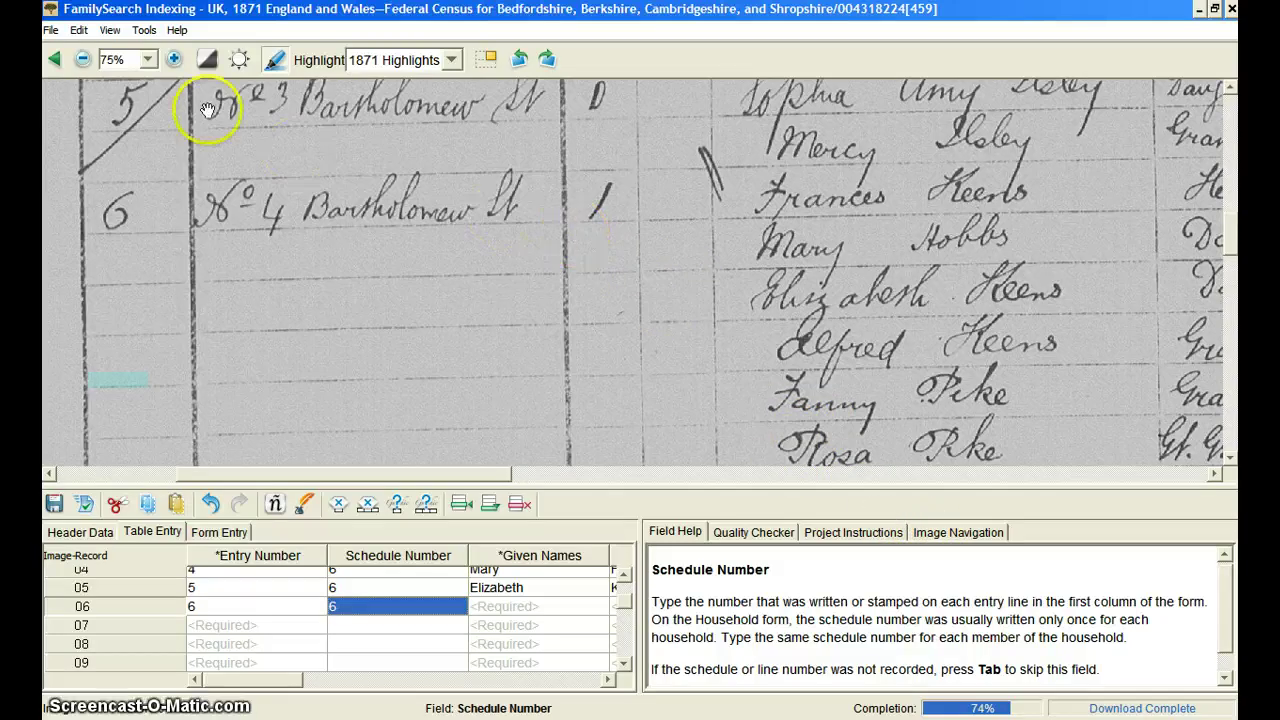
{"action": "left_click", "coordinate": [176, 30]}
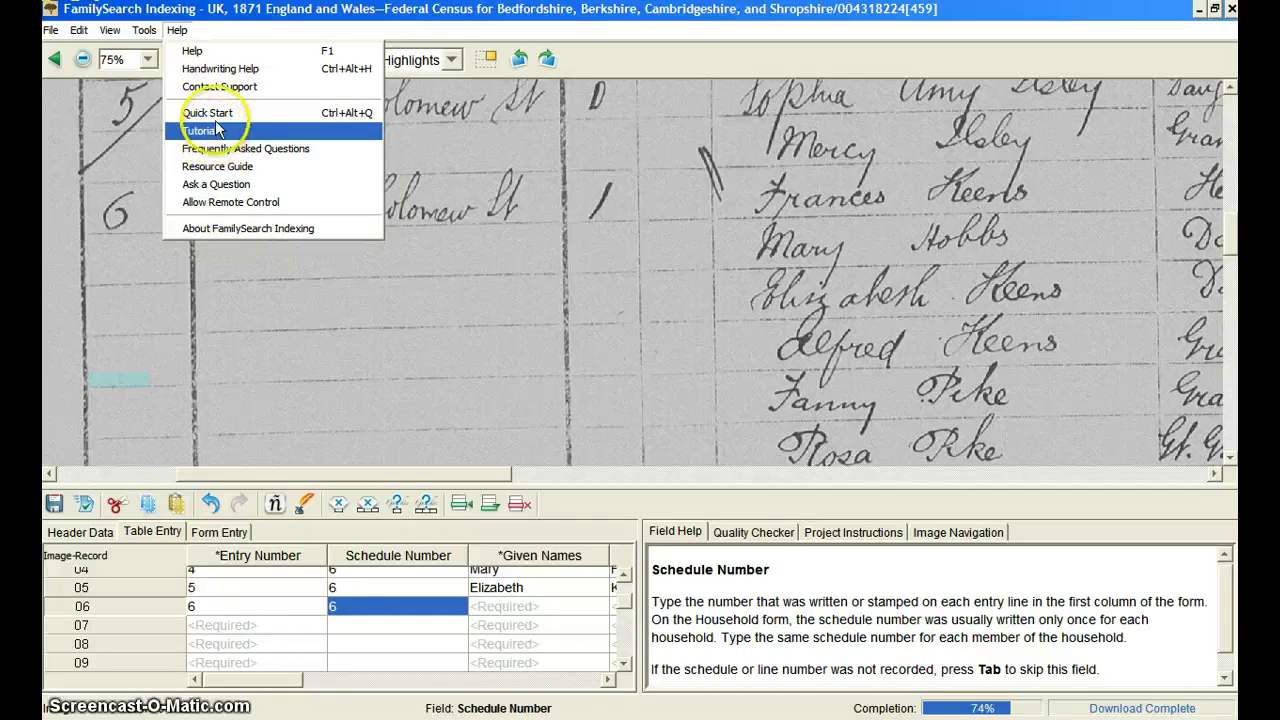
{"action": "left_click", "coordinate": [177, 30]}
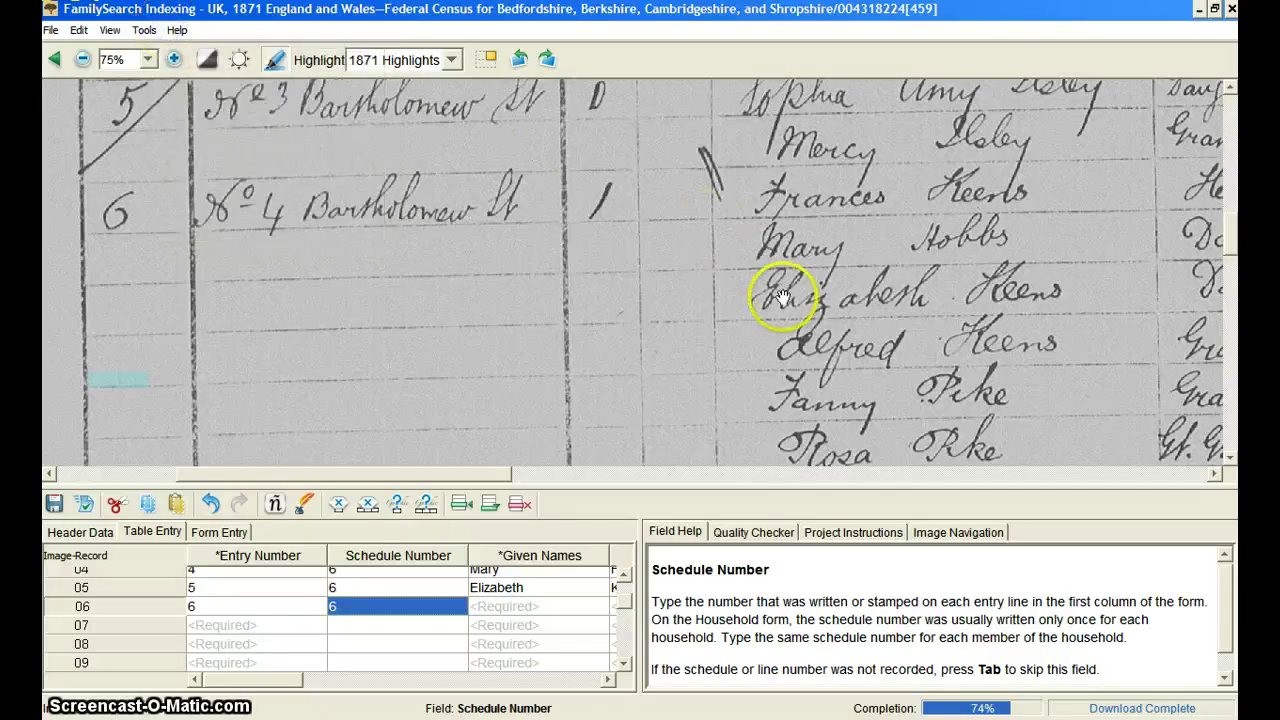